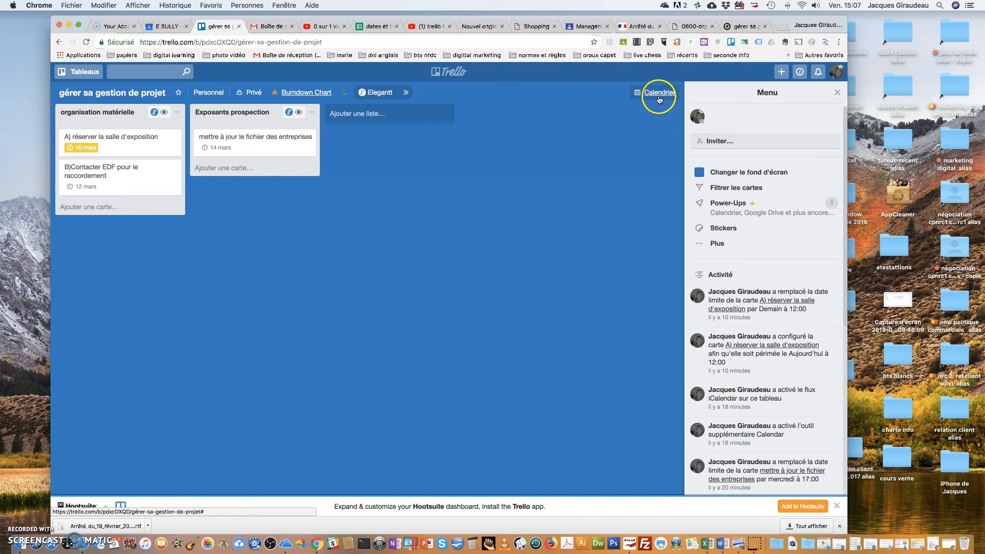
Display the project board's cards in the calendar view for March 2018.
{"action": "left_click", "coordinate": [658, 96]}
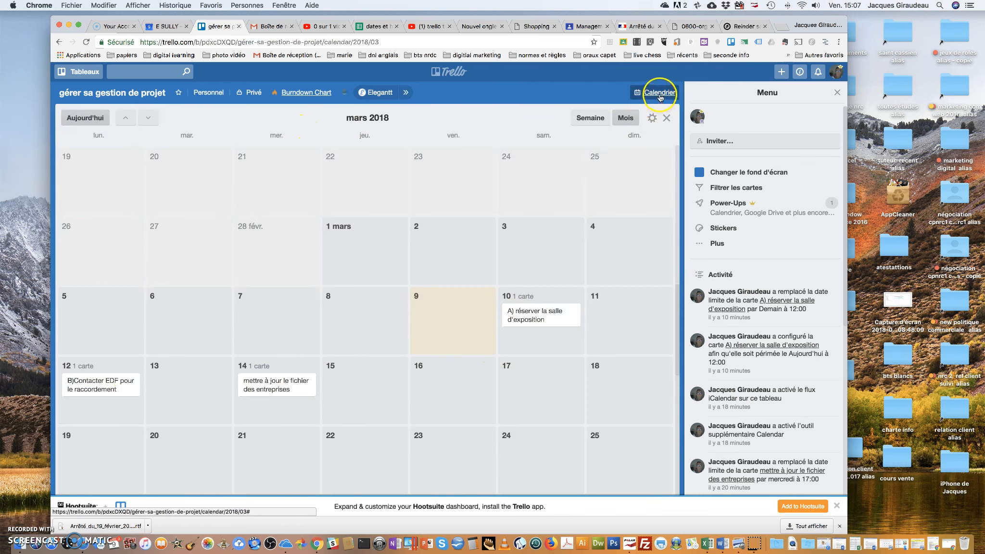
{"action": "left_click", "coordinate": [667, 118]}
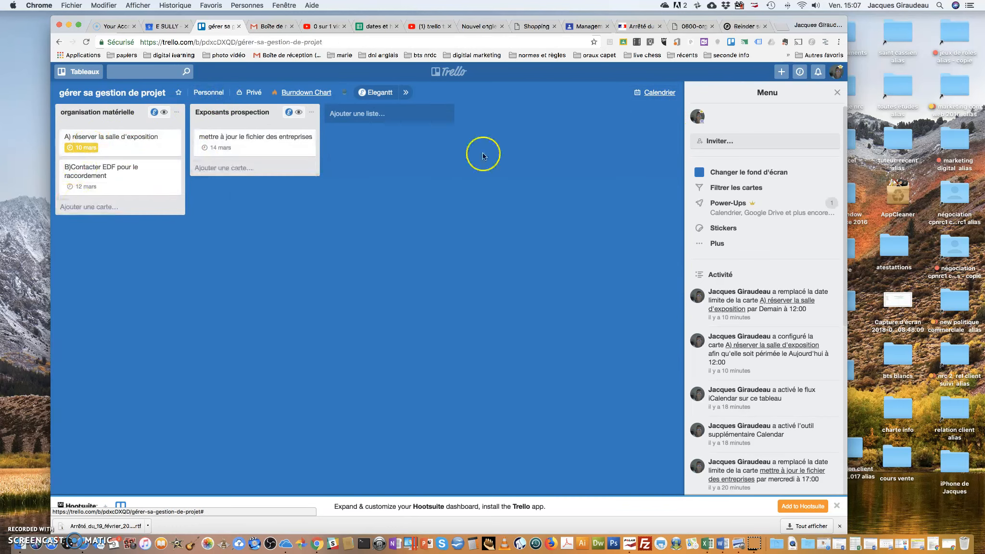
{"action": "left_click", "coordinate": [667, 92]}
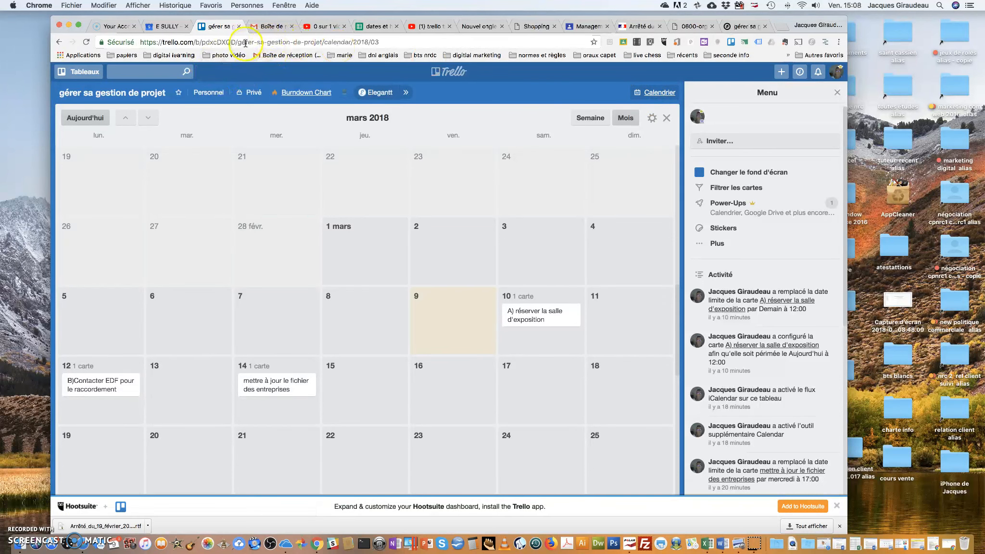
Switch to the Placker Gantt chart and extend the "mettre à jour le fichier des entreprises" task to end on 21 March.
{"action": "left_click", "coordinate": [826, 44]}
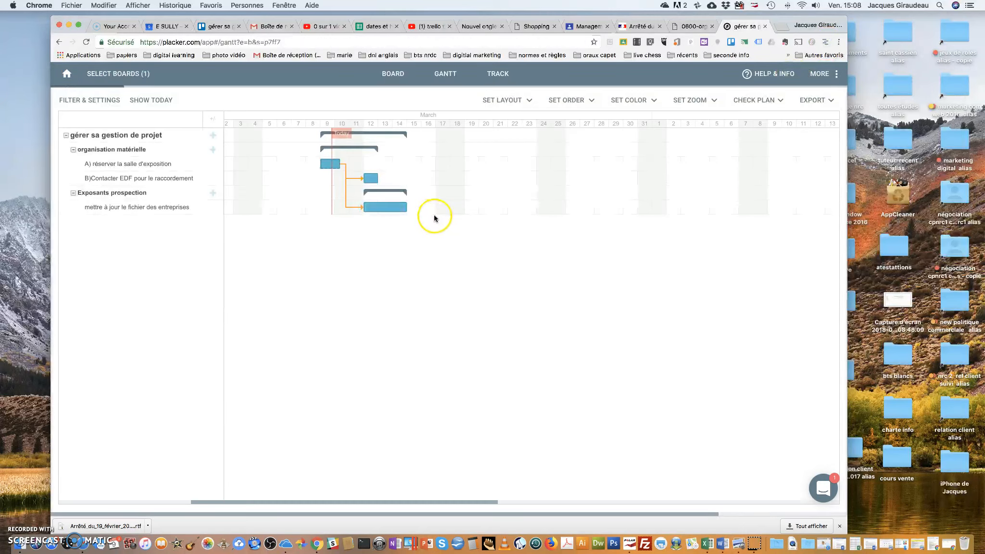
{"action": "left_click_drag", "start_coordinate": [407, 206], "coordinate": [507, 208]}
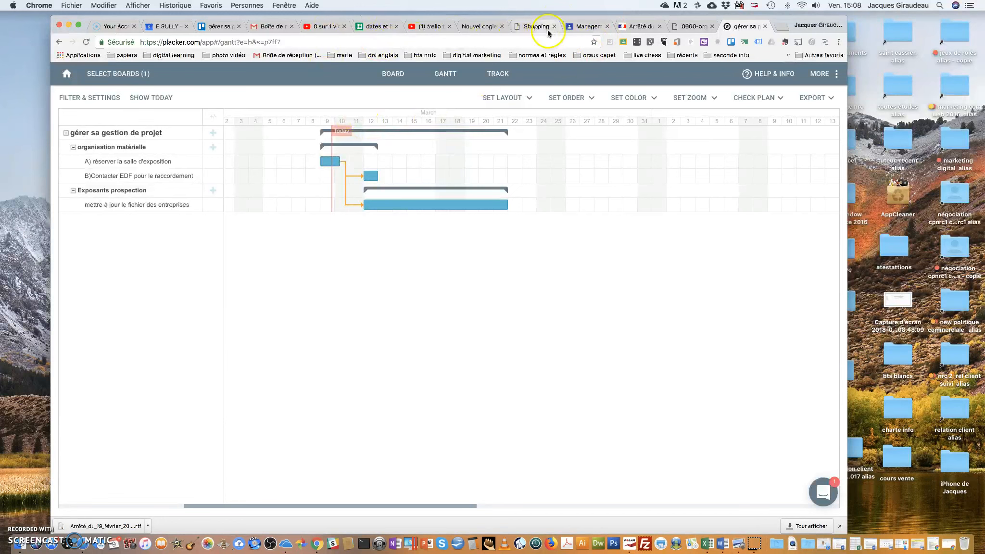
Return to Trello and check the task's new due date in the calendar and on the board.
{"action": "left_click", "coordinate": [220, 26]}
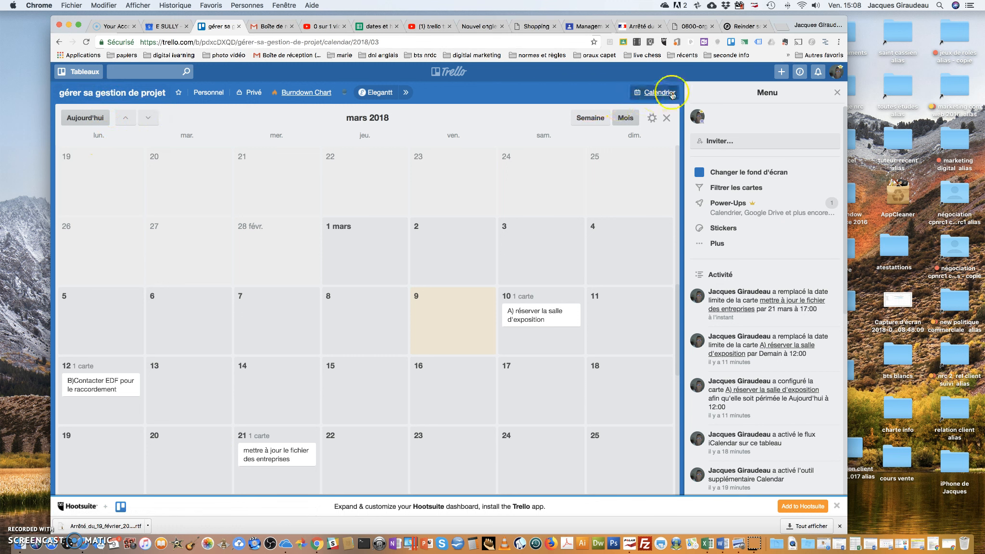
{"action": "left_click", "coordinate": [668, 117]}
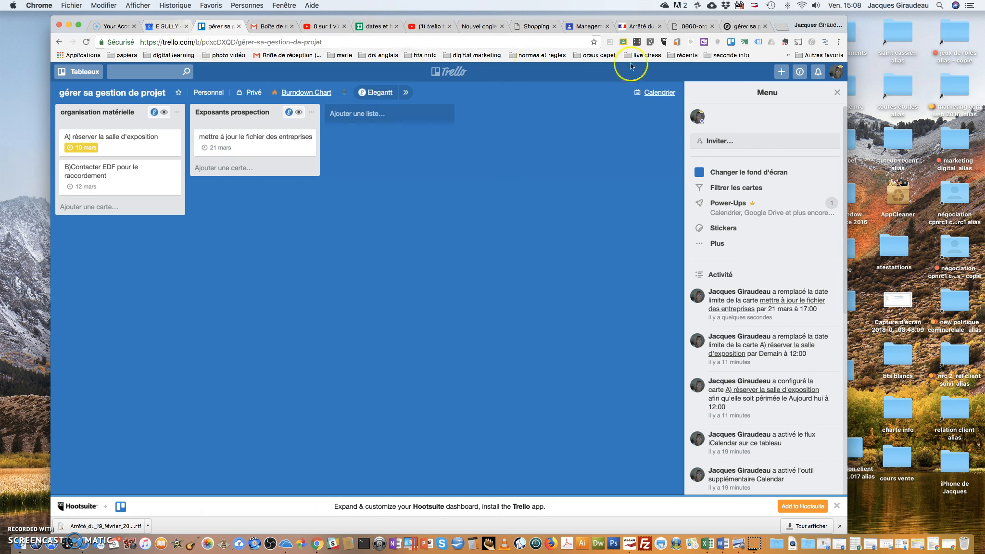
Copy the board's iCalendar feed address from the Trello calendar settings.
{"action": "left_click", "coordinate": [653, 90]}
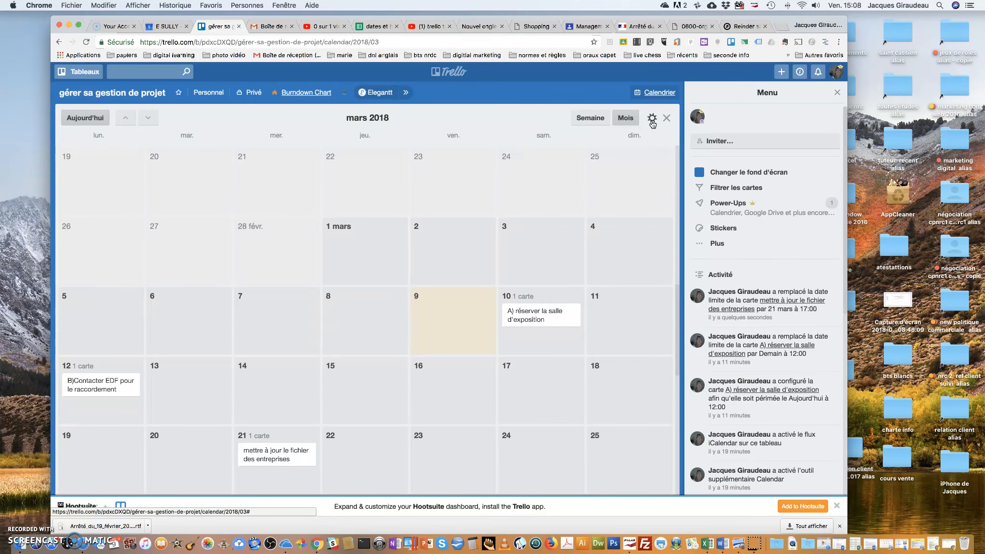
{"action": "left_click", "coordinate": [652, 120]}
{"action": "left_click", "coordinate": [662, 198]}
{"action": "left_click_drag", "start_coordinate": [662, 199], "coordinate": [762, 198]}
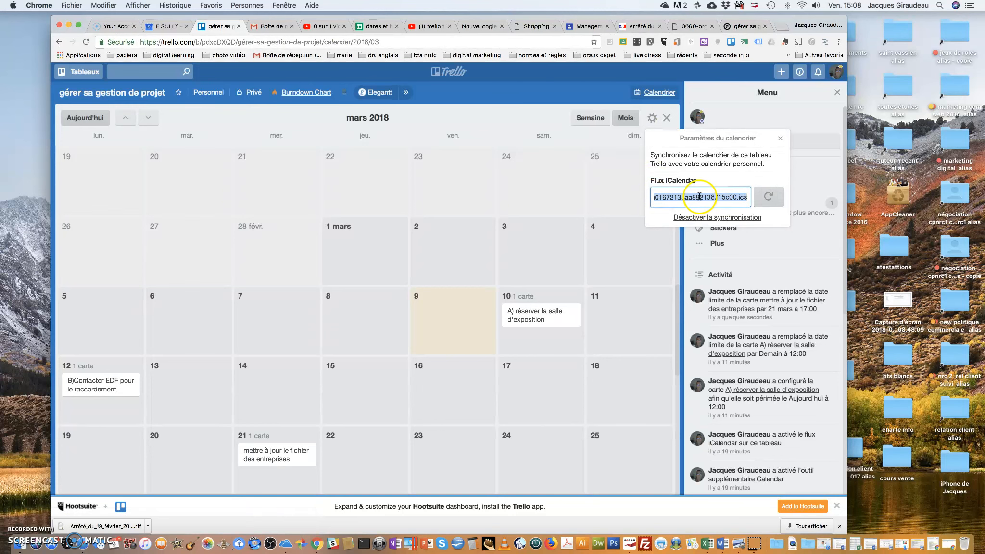
{"action": "right_click", "coordinate": [700, 198]}
{"action": "left_click", "coordinate": [716, 249]}
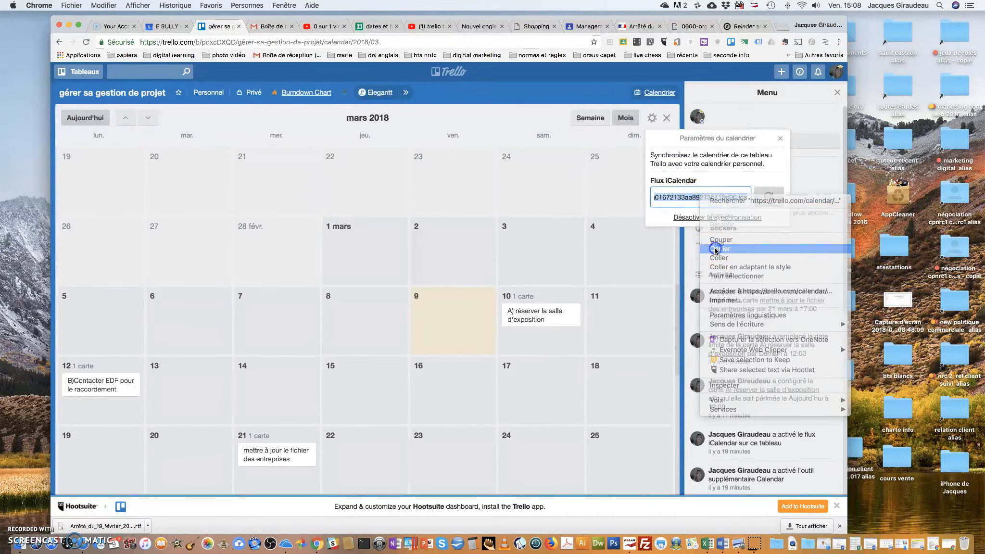
Switch to Google Calendar and add a calendar from the copied iCalendar feed URL, without making it public.
{"action": "left_click", "coordinate": [168, 27]}
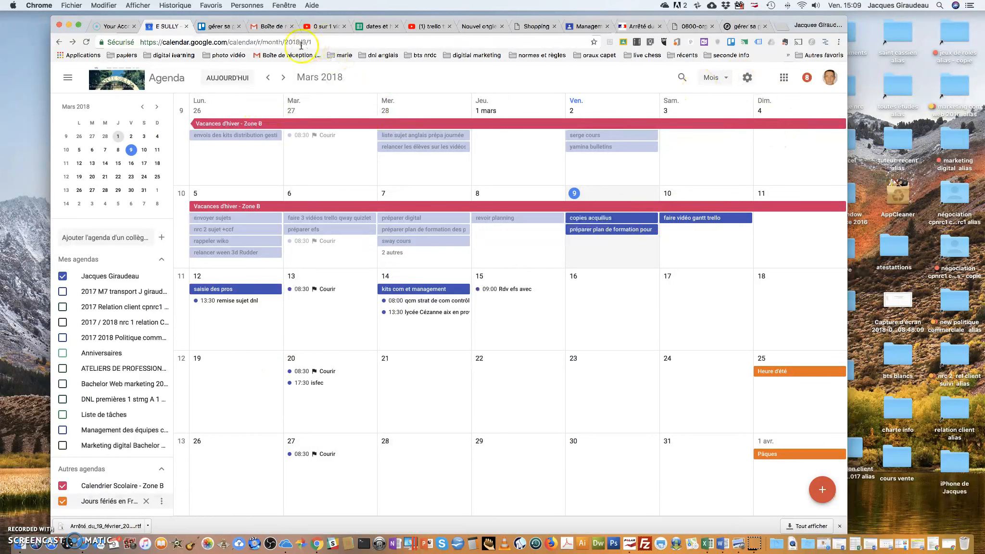
{"action": "left_click", "coordinate": [788, 83]}
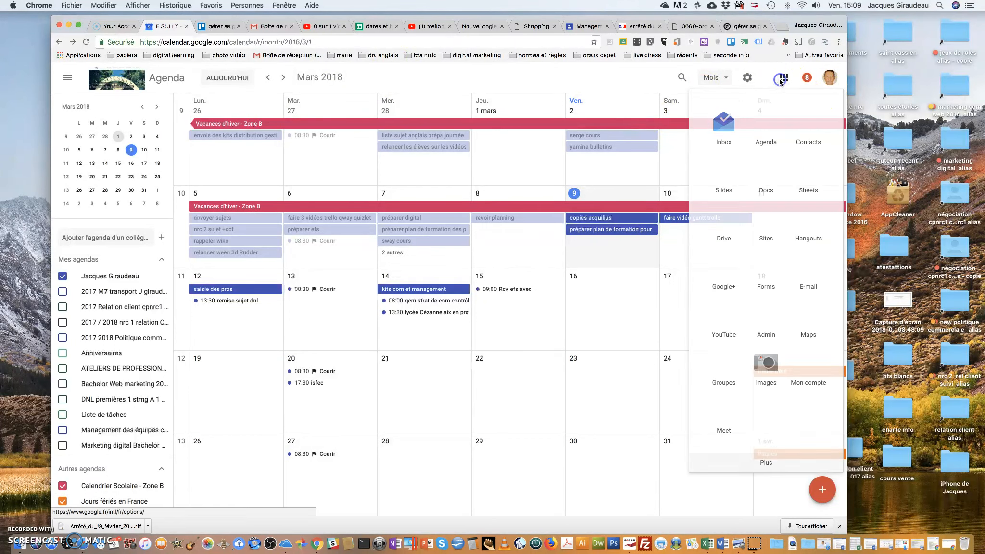
{"action": "left_click", "coordinate": [639, 85]}
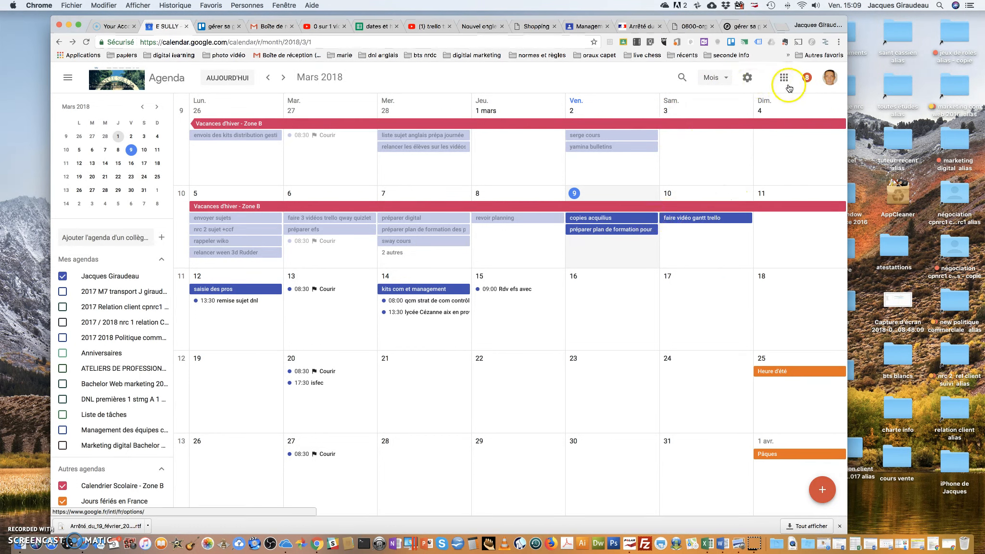
{"action": "left_click", "coordinate": [752, 80]}
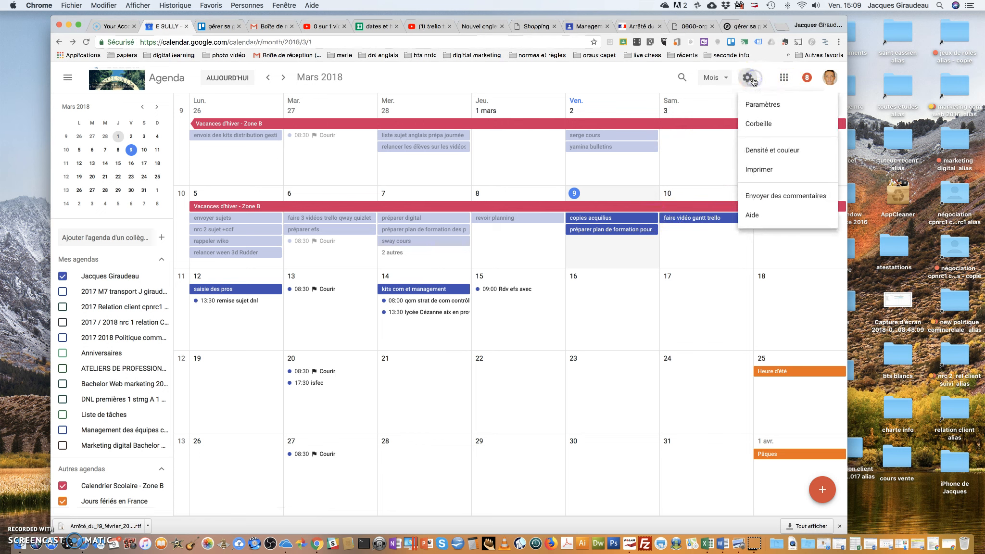
{"action": "left_click", "coordinate": [760, 105]}
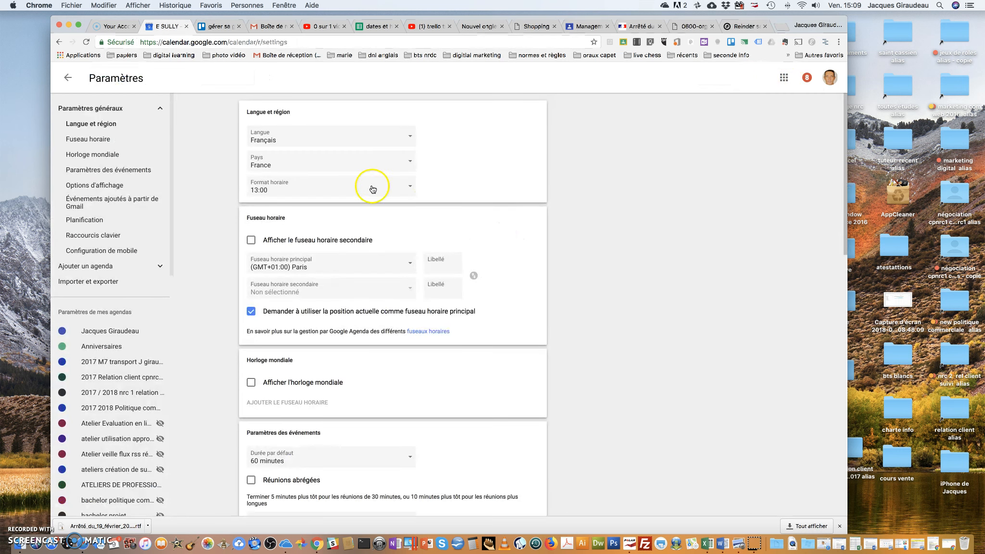
{"action": "left_click", "coordinate": [158, 270]}
{"action": "left_click", "coordinate": [131, 336]}
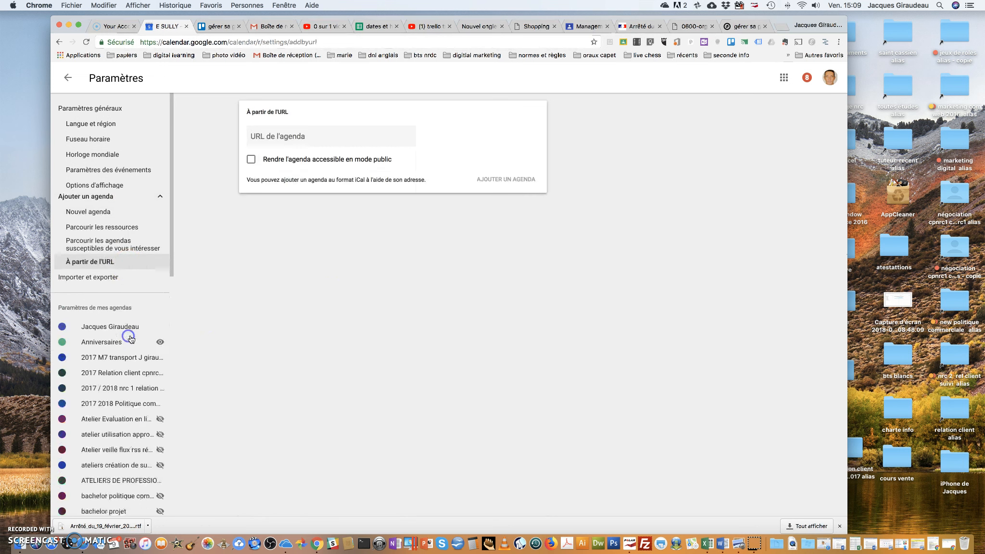
{"action": "key", "text": "super+v"}
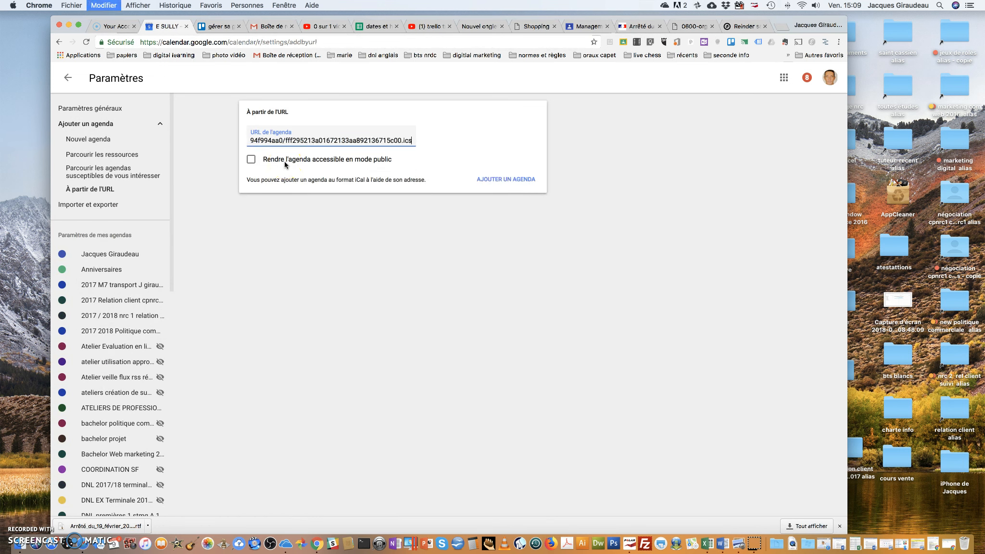
{"action": "left_click", "coordinate": [492, 179]}
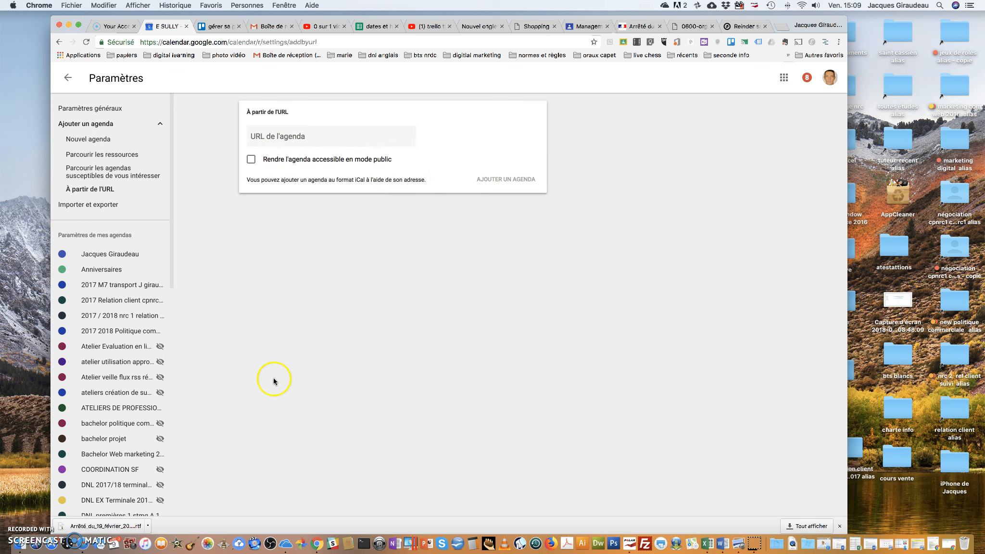
Leave the settings and check the March 2018 month view for events from the imported Trello calendar.
{"action": "scroll", "coordinate": [165, 379], "scroll_direction": "down", "scroll_amount": 1}
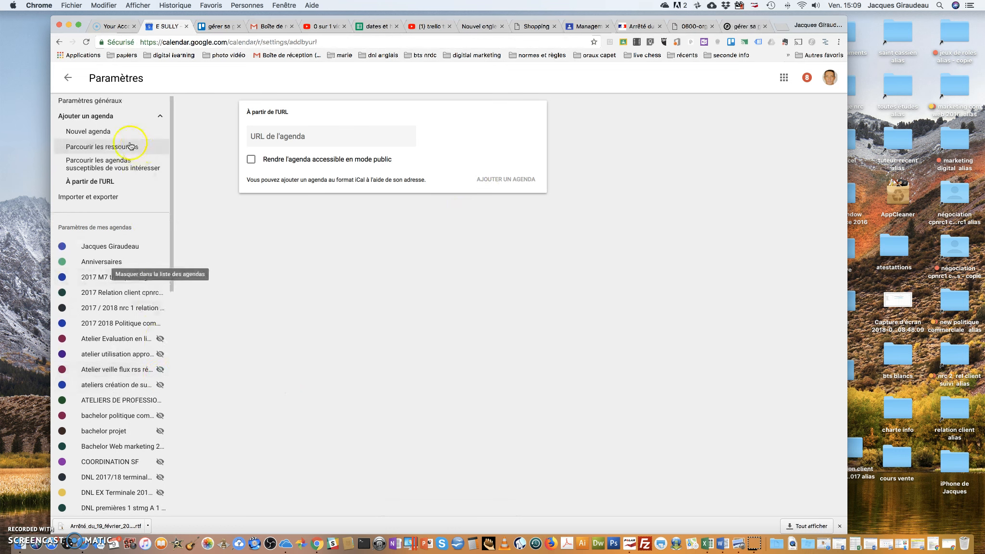
{"action": "left_click", "coordinate": [67, 78]}
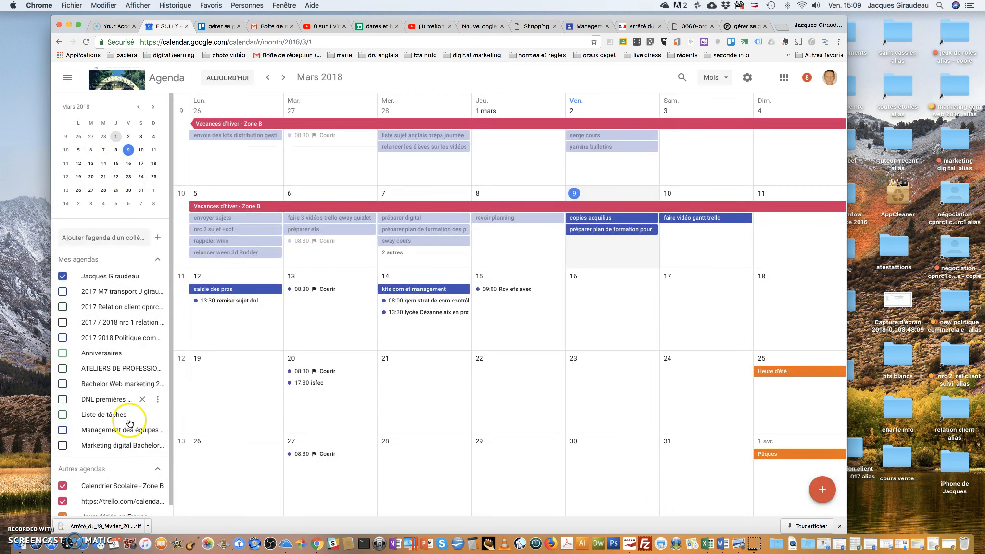
{"action": "scroll", "coordinate": [176, 462], "scroll_direction": "up", "scroll_amount": 1}
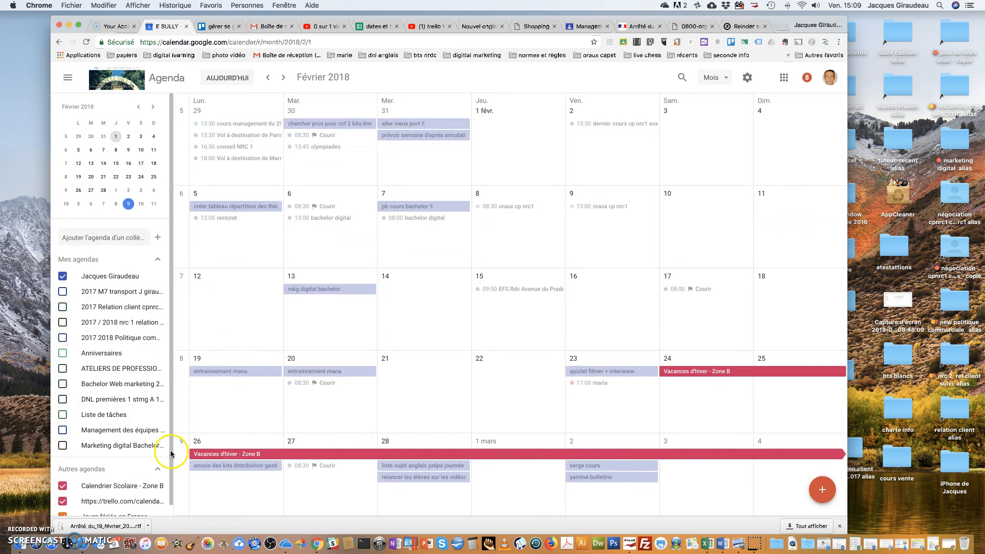
{"action": "scroll", "coordinate": [169, 482], "scroll_direction": "down", "scroll_amount": 1}
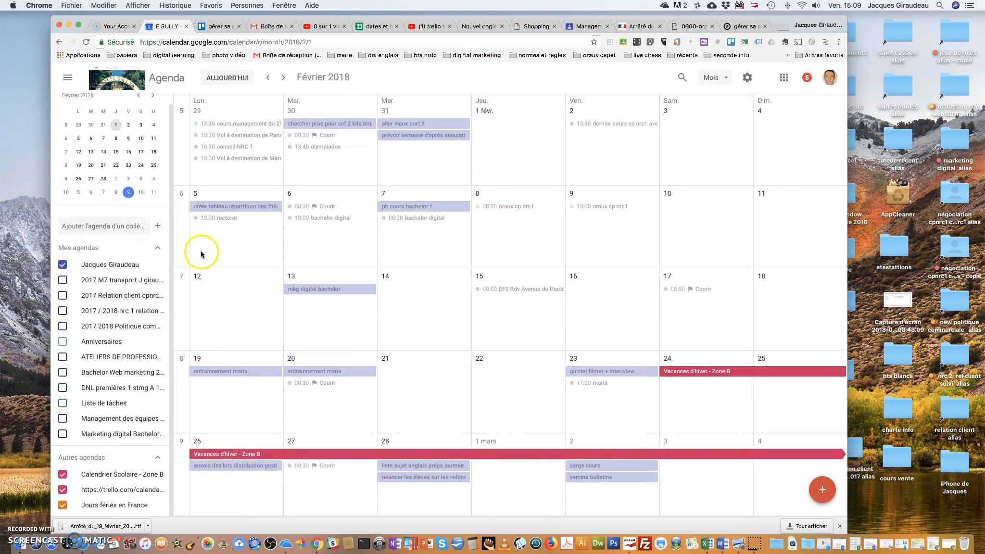
{"action": "left_click", "coordinate": [284, 78]}
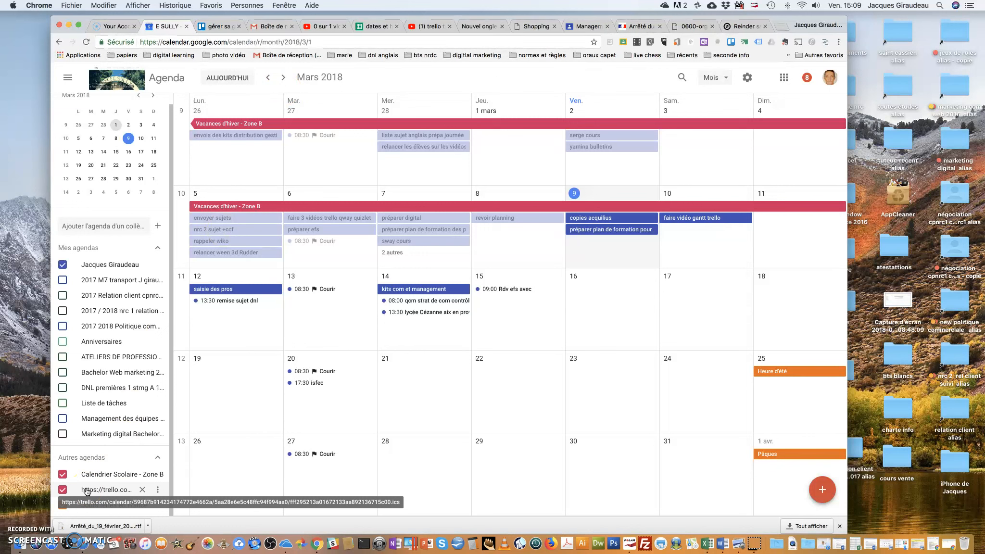
{"action": "left_click", "coordinate": [67, 491]}
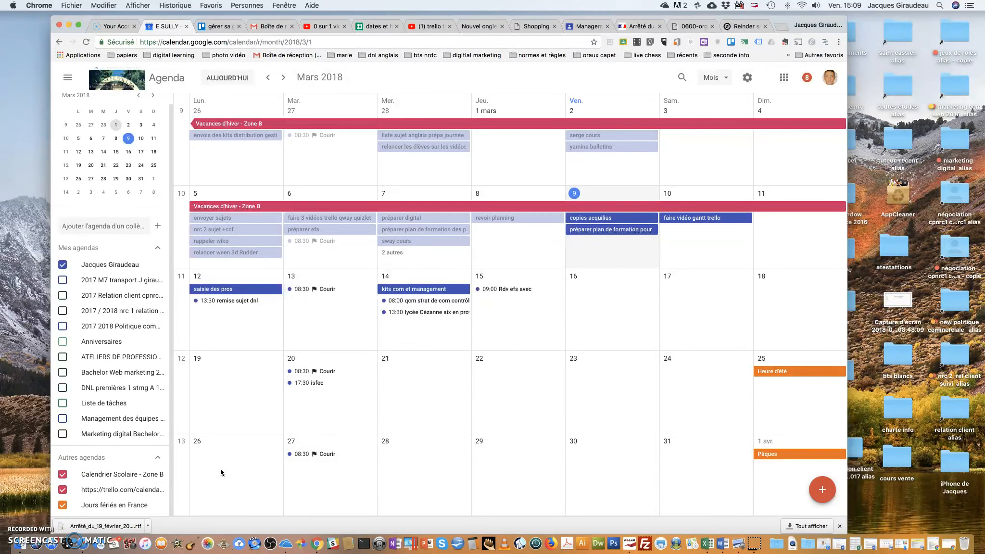
Look through the following months for Trello events and return to March 2018, toggling the imported calendar's display.
{"action": "scroll", "coordinate": [221, 472], "scroll_direction": "down", "scroll_amount": 2}
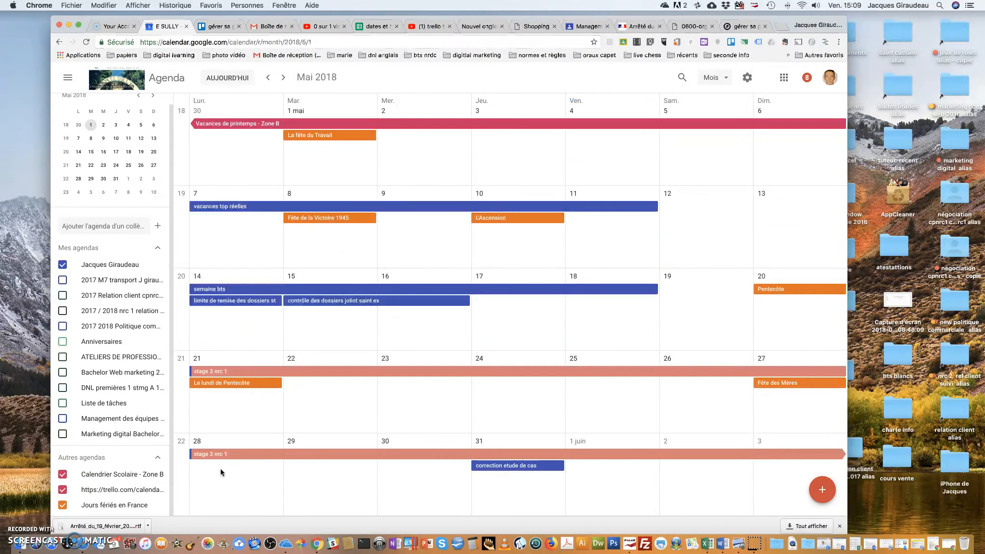
{"action": "scroll", "coordinate": [220, 473], "scroll_direction": "up", "scroll_amount": 1}
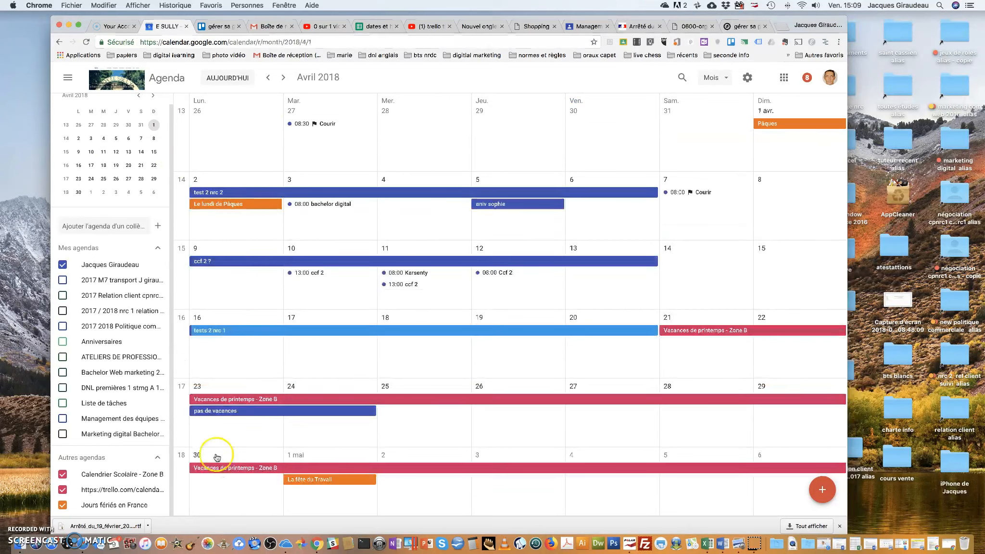
{"action": "left_click", "coordinate": [265, 77]}
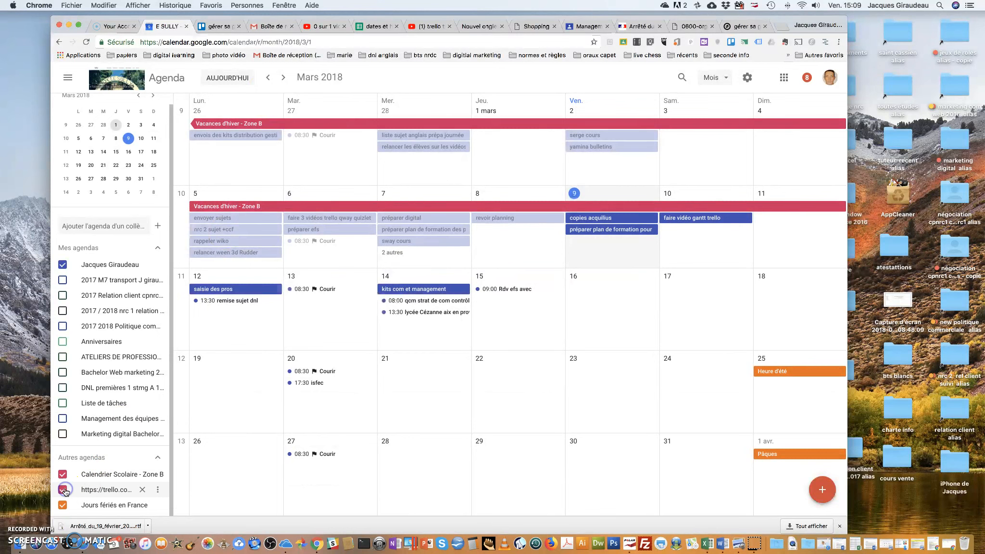
{"action": "left_click", "coordinate": [65, 490]}
Switch to Trello, dismiss the calendar settings, reload the page and go back from the calendar to the board lists.
{"action": "left_click", "coordinate": [217, 26]}
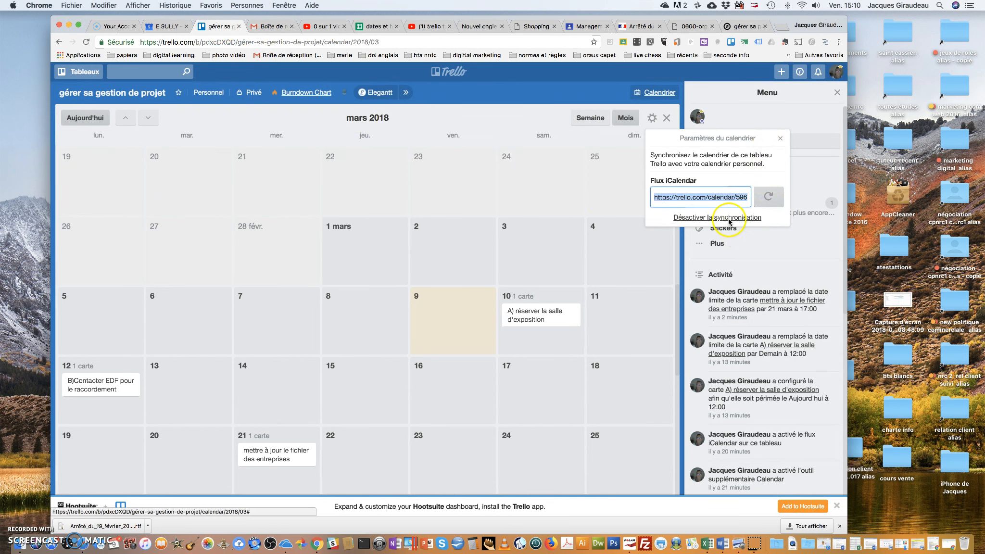
{"action": "left_click", "coordinate": [783, 139]}
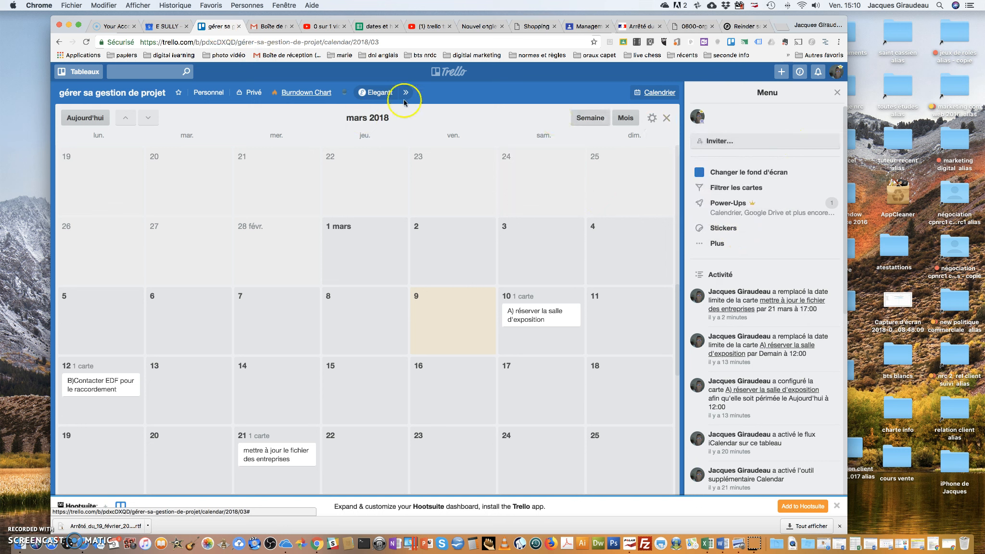
{"action": "left_click", "coordinate": [86, 44]}
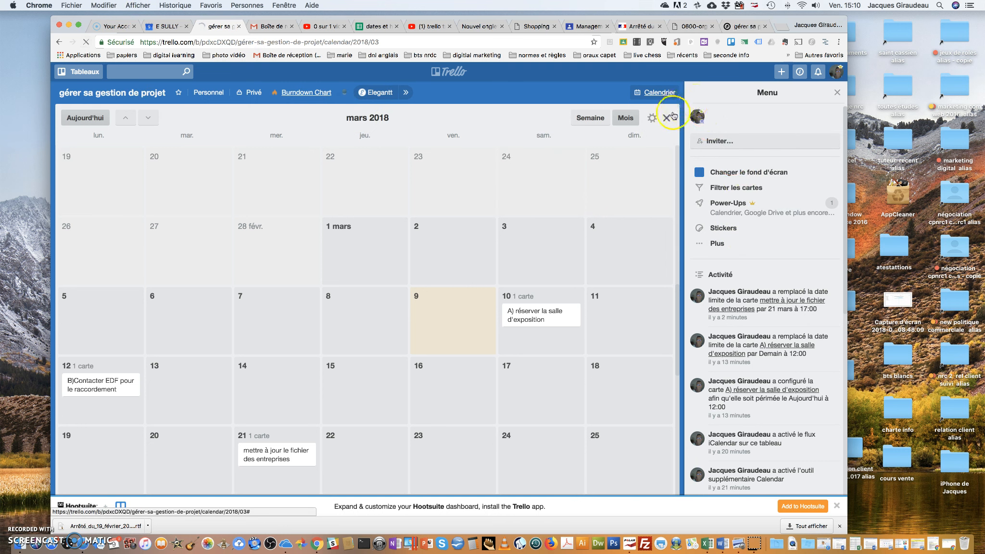
{"action": "left_click", "coordinate": [659, 122]}
{"action": "left_click", "coordinate": [669, 119]}
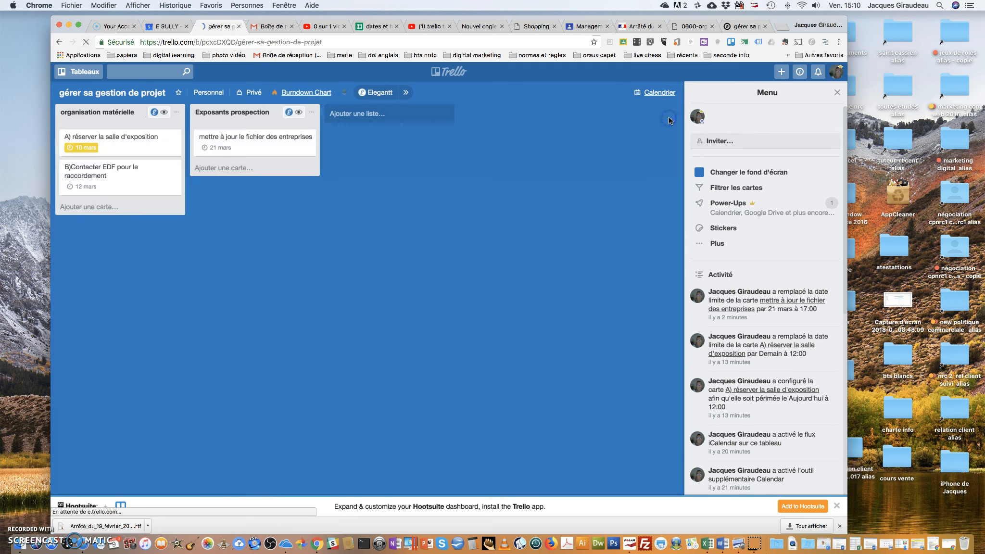
Return to Google Calendar and check March 2018 again for the synchronized Trello cards.
{"action": "left_click", "coordinate": [158, 27]}
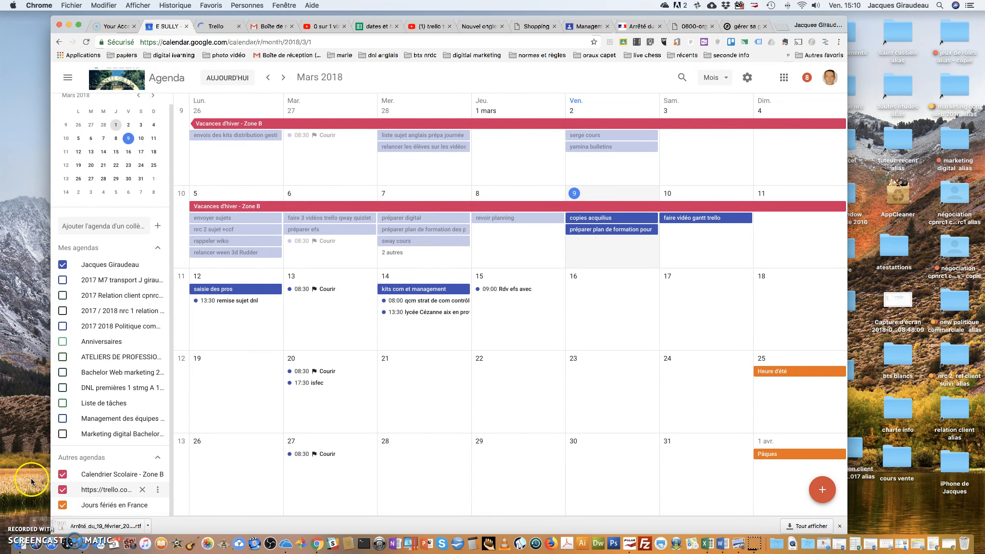
{"action": "left_click", "coordinate": [62, 494]}
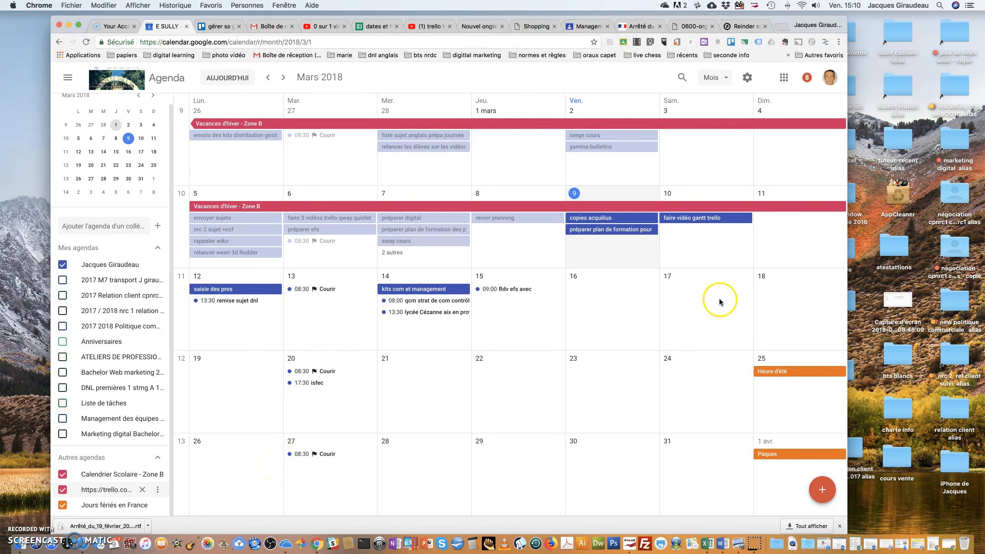
{"action": "left_click", "coordinate": [339, 162]}
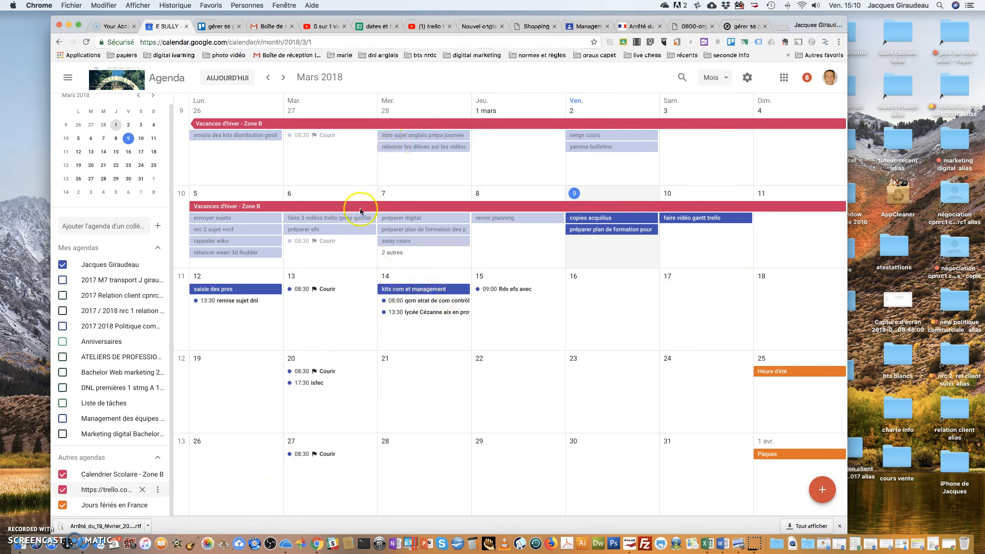
Hide the owner's personal calendar from the March 2018 view.
{"action": "left_click", "coordinate": [62, 265]}
{"action": "left_click", "coordinate": [63, 264]}
{"action": "left_click", "coordinate": [63, 264]}
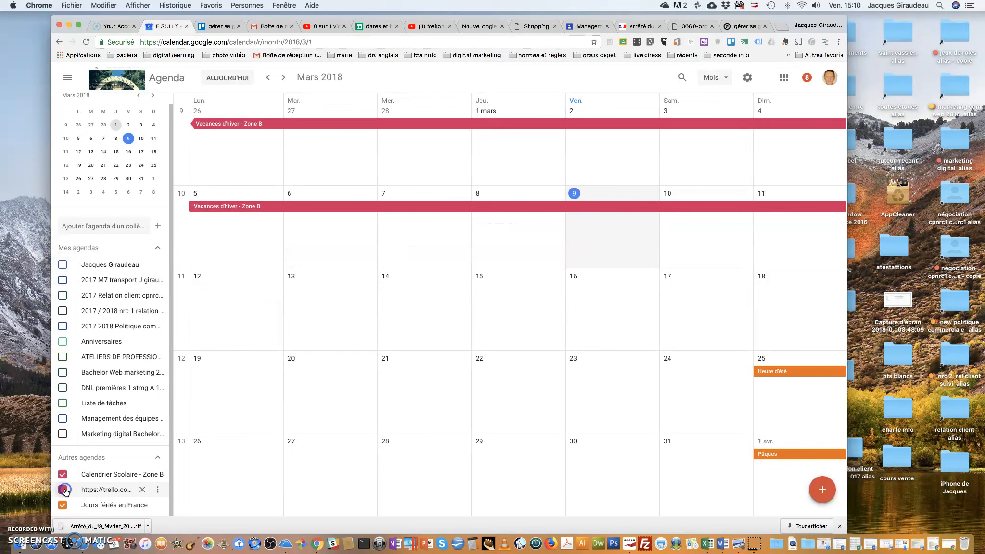
{"action": "left_click", "coordinate": [63, 264]}
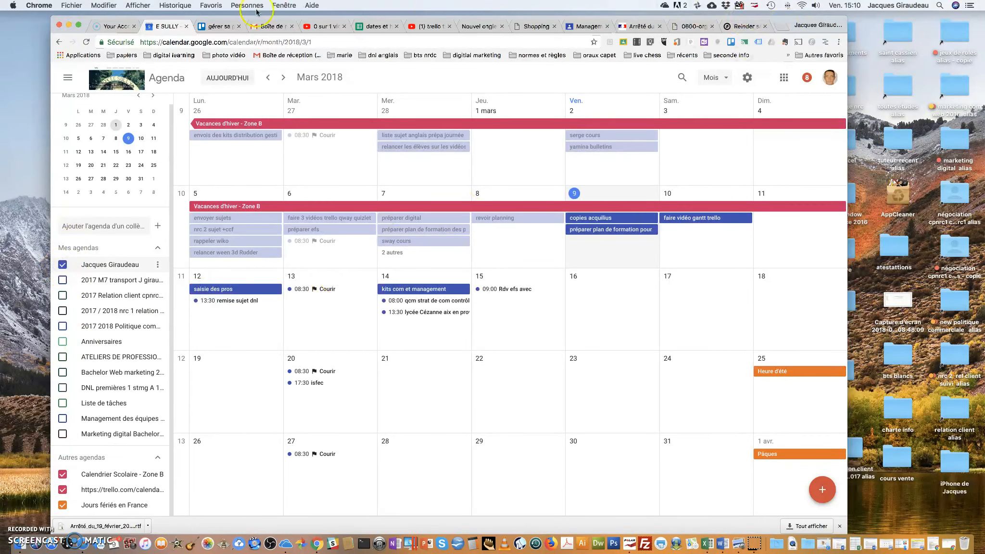
{"action": "left_click", "coordinate": [221, 28]}
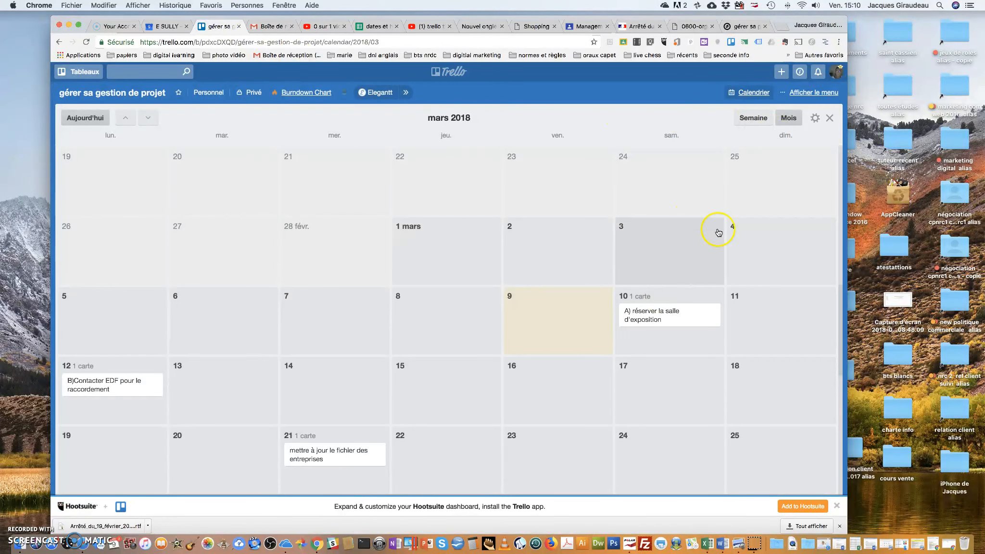
{"action": "left_click", "coordinate": [815, 118]}
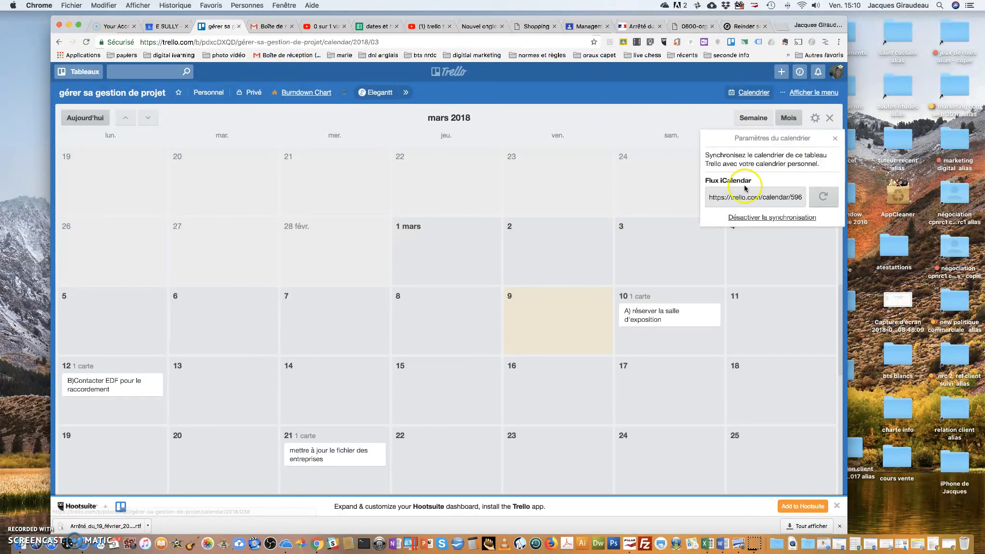
{"action": "left_click", "coordinate": [707, 197]}
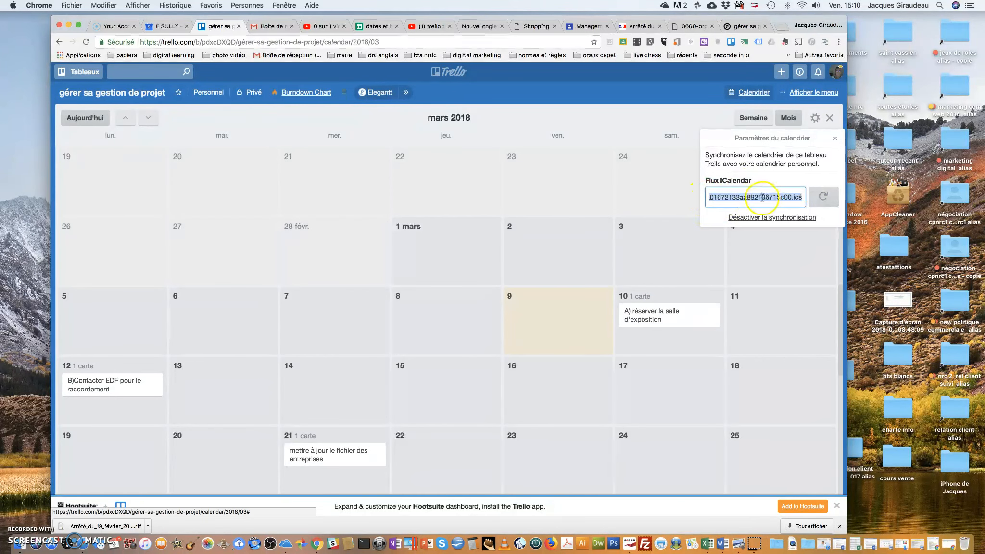
{"action": "left_click", "coordinate": [824, 196]}
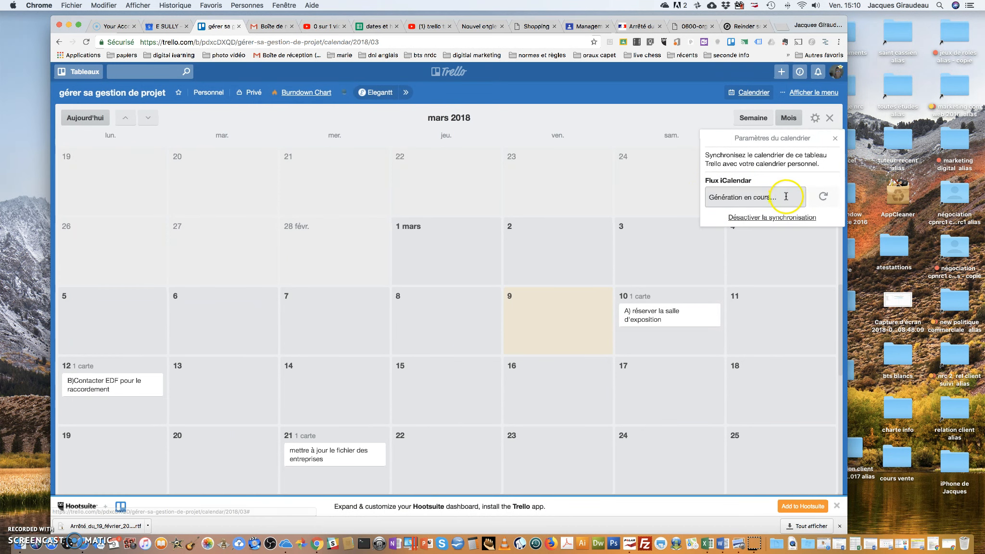
Copy the full regenerated iCalendar feed address.
{"action": "left_click", "coordinate": [729, 197]}
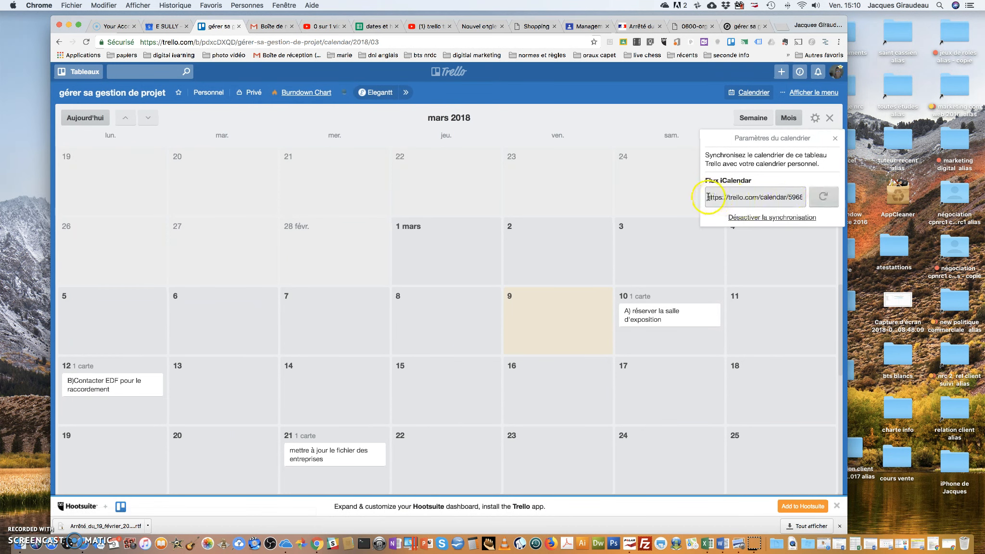
{"action": "left_click_drag", "start_coordinate": [706, 198], "coordinate": [824, 195]}
{"action": "right_click", "coordinate": [747, 191]}
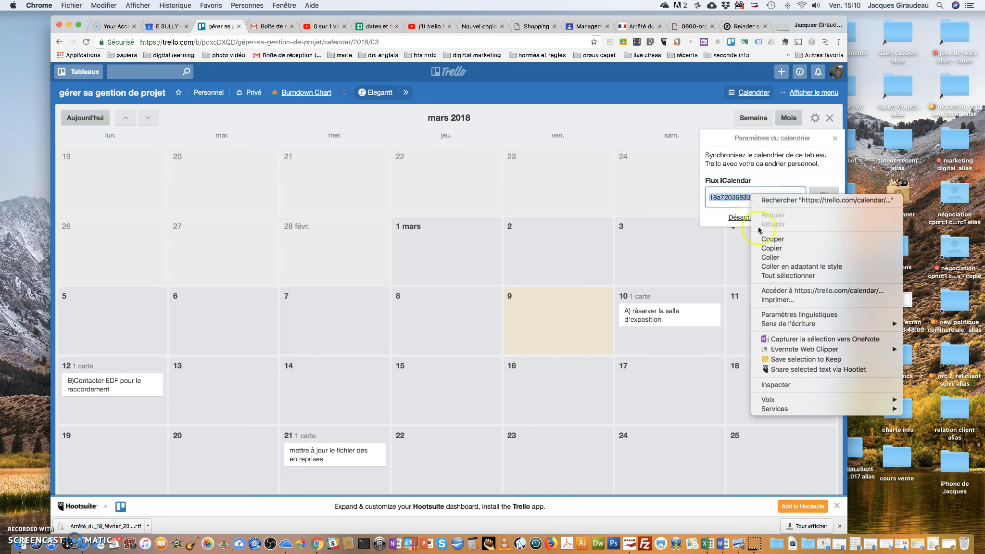
{"action": "left_click", "coordinate": [772, 248]}
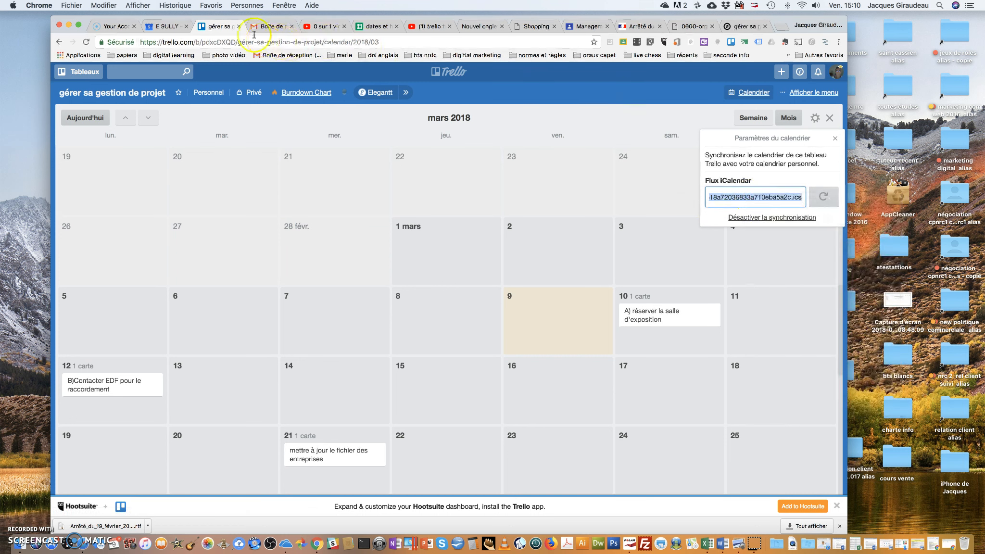
Switch to Google Calendar and remove the previously imported Trello calendar from the other calendars.
{"action": "left_click", "coordinate": [167, 28]}
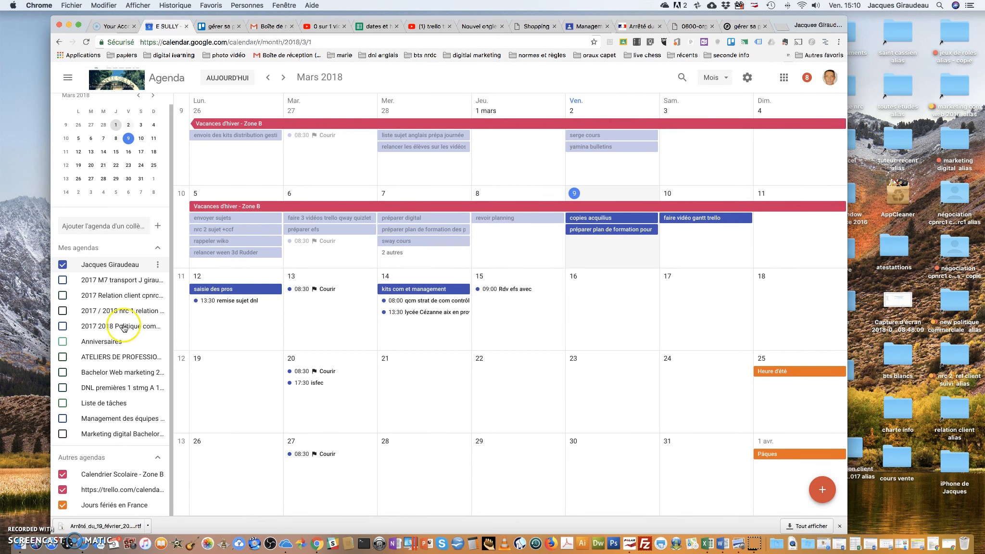
{"action": "left_click", "coordinate": [160, 490]}
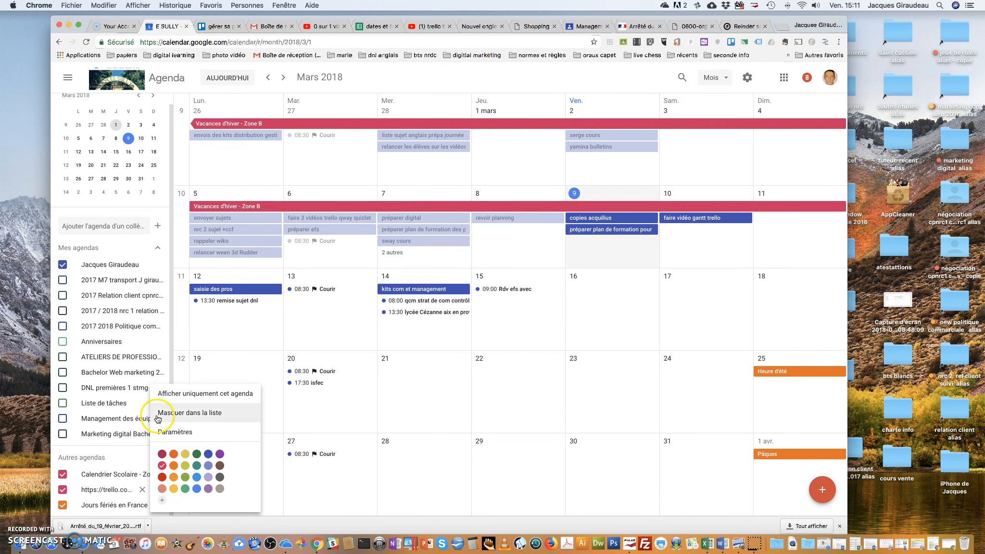
{"action": "left_click", "coordinate": [143, 490]}
{"action": "left_click", "coordinate": [141, 490]}
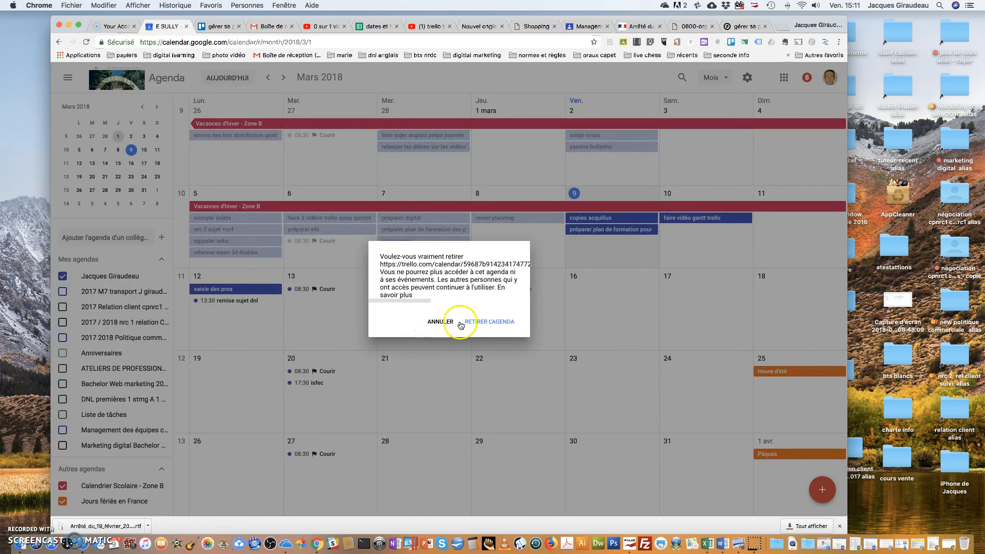
{"action": "left_click", "coordinate": [490, 323]}
{"action": "left_click", "coordinate": [305, 139]}
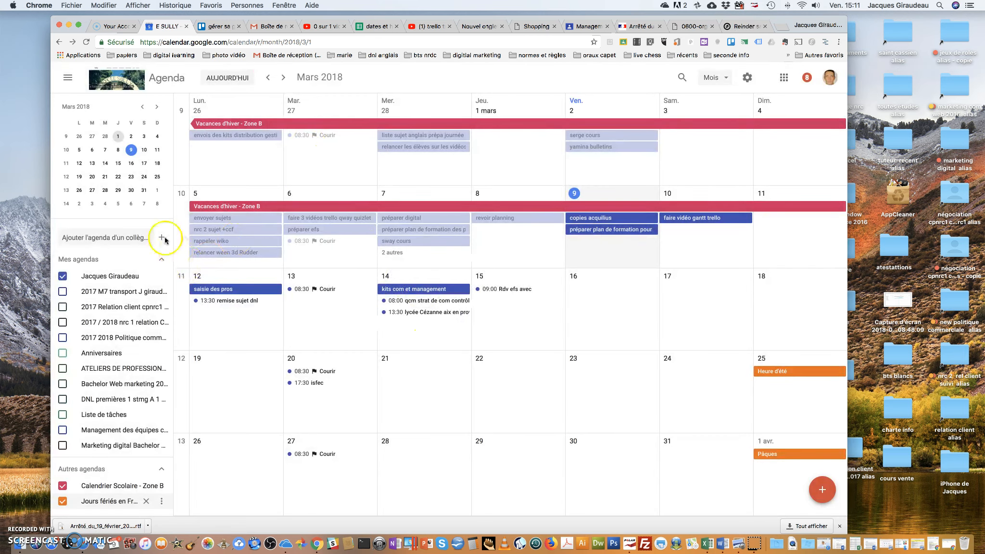
{"action": "left_click", "coordinate": [746, 79]}
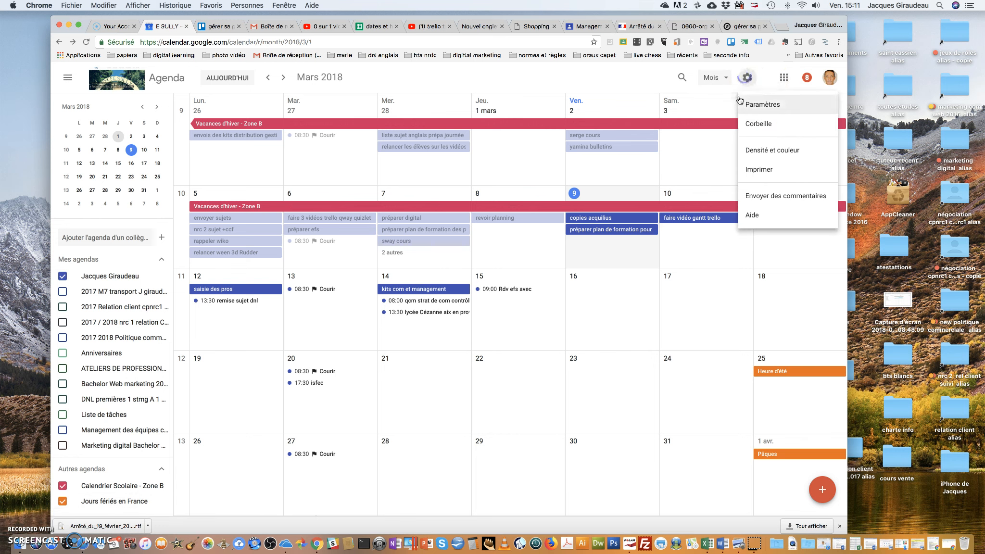
{"action": "left_click", "coordinate": [747, 112]}
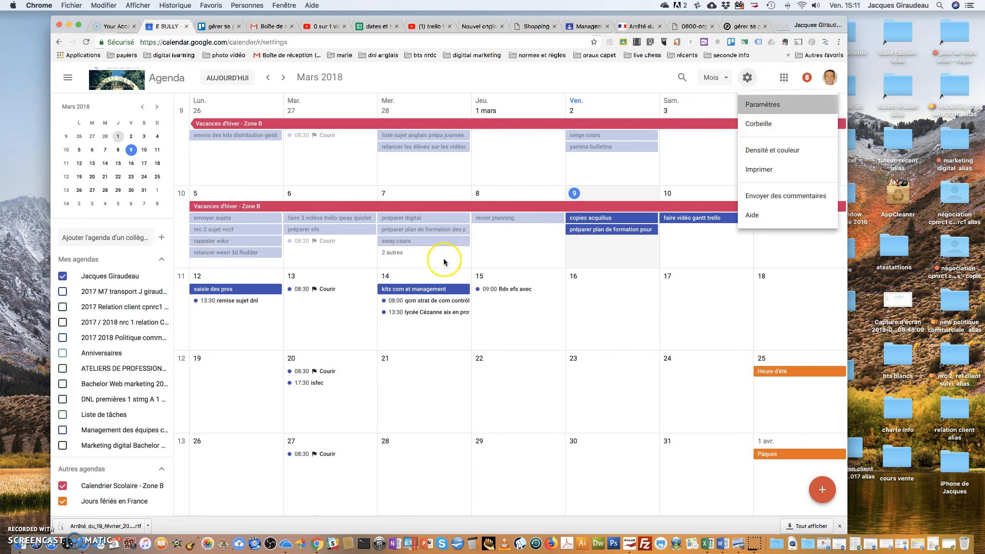
{"action": "left_click", "coordinate": [151, 266]}
{"action": "left_click", "coordinate": [138, 286]}
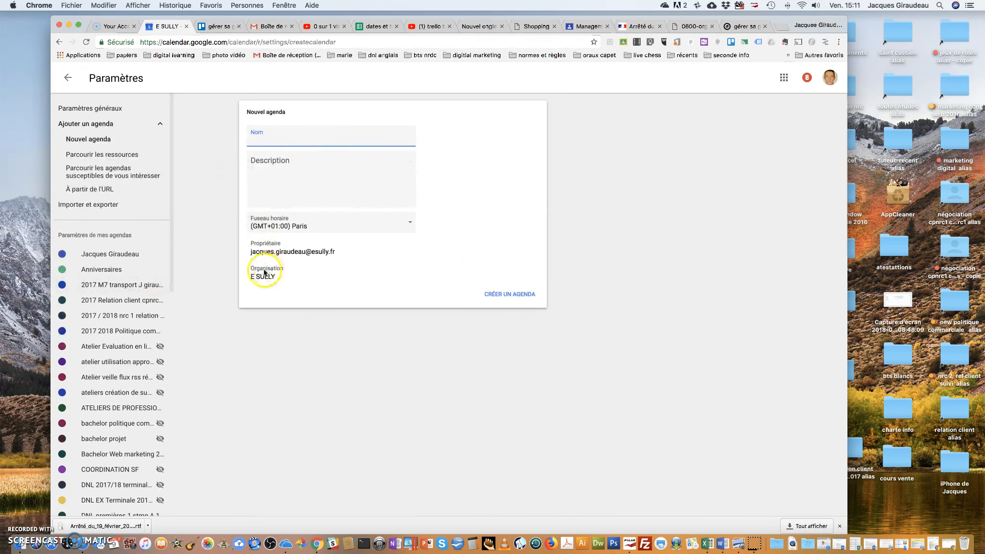
{"action": "key", "text": "Escape"}
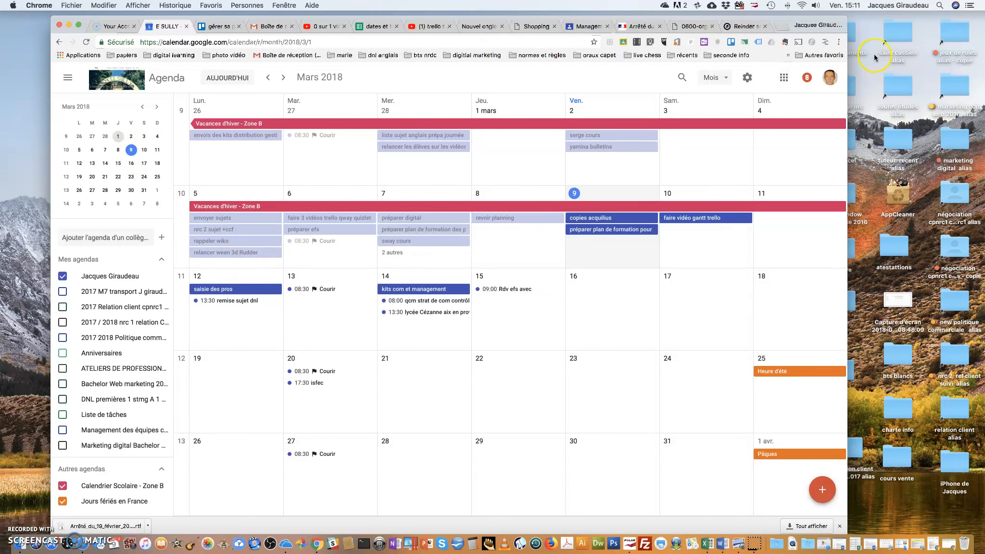
Add a calendar from URL in the calendar settings, using the copied Trello iCalendar feed address.
{"action": "left_click", "coordinate": [746, 79]}
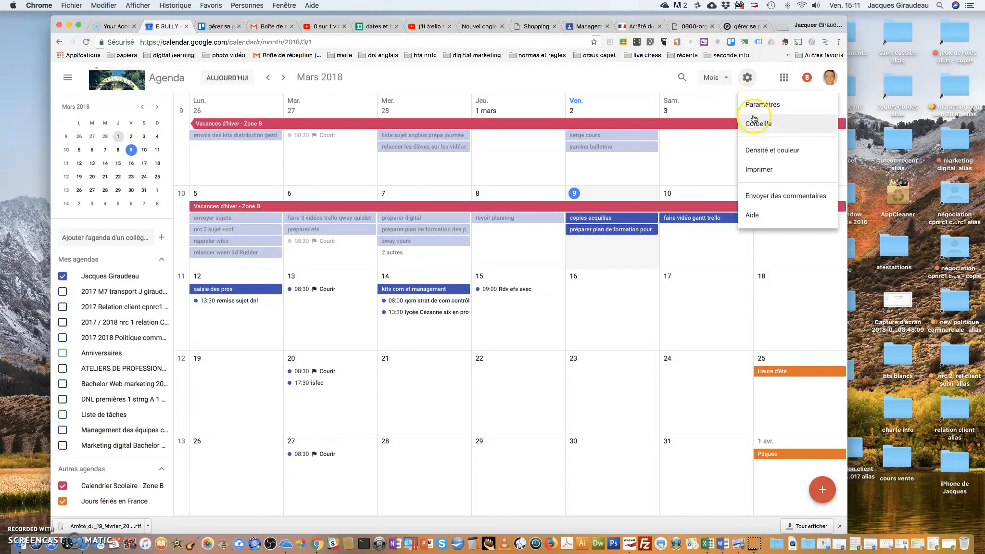
{"action": "left_click", "coordinate": [762, 104]}
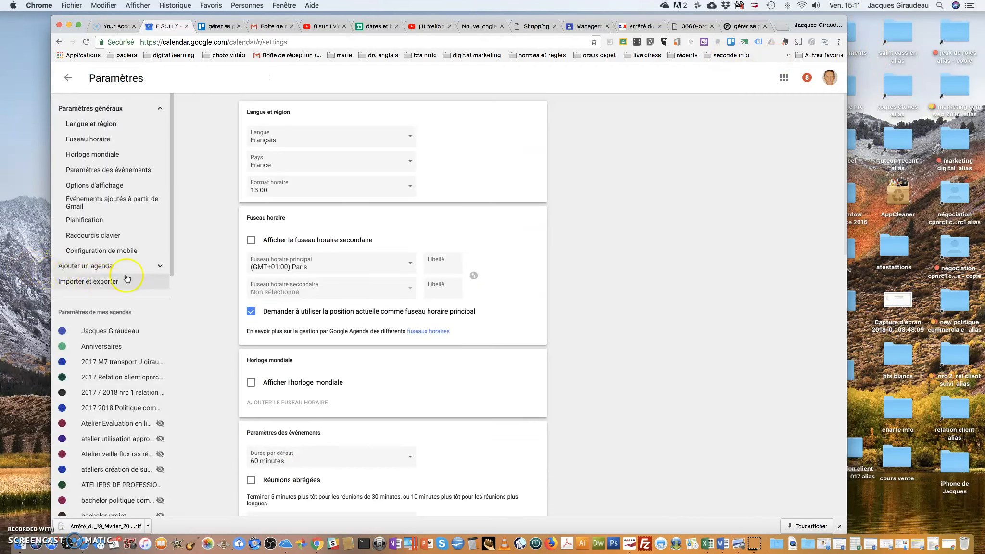
{"action": "left_click", "coordinate": [158, 268]}
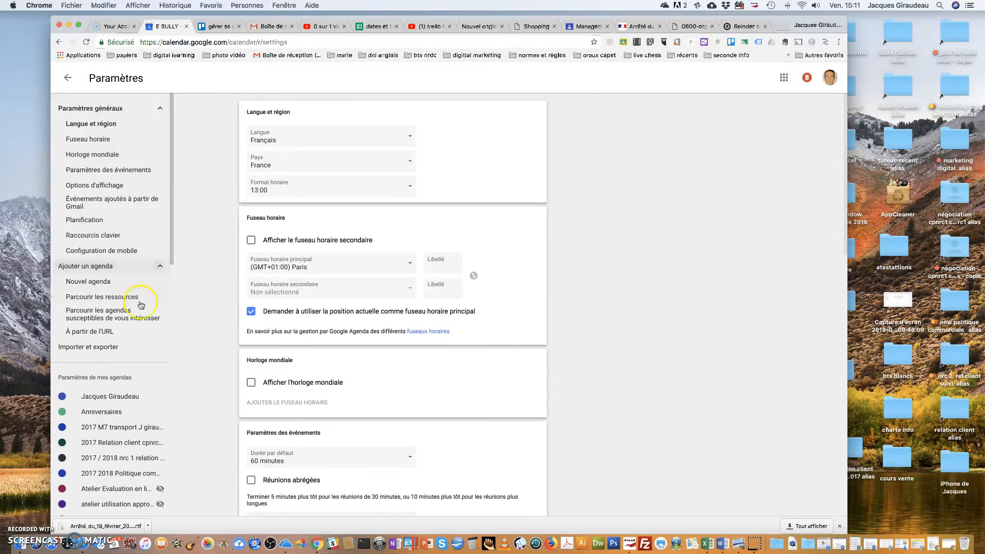
{"action": "left_click", "coordinate": [79, 332]}
{"action": "left_click", "coordinate": [249, 144]}
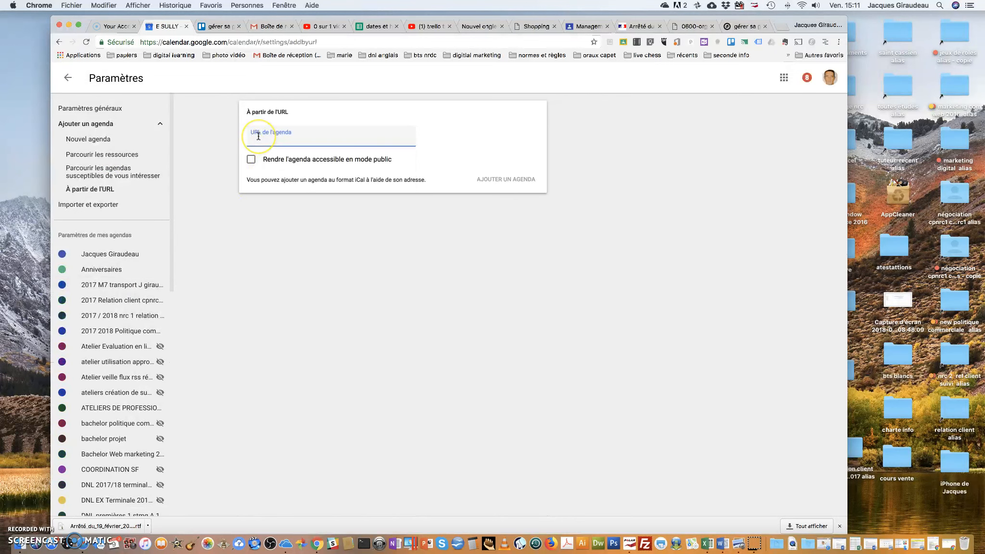
{"action": "key", "text": "super+v"}
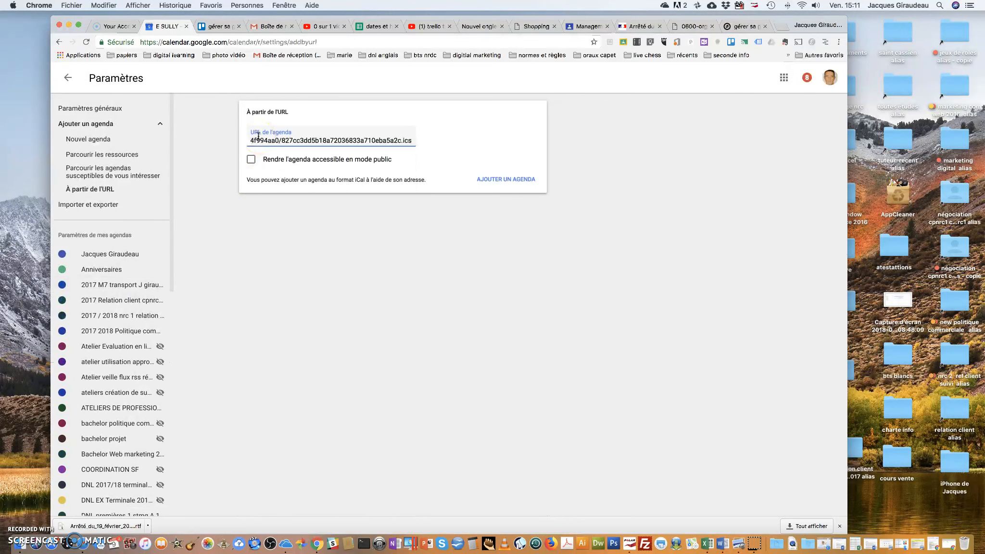
{"action": "left_click", "coordinate": [523, 179]}
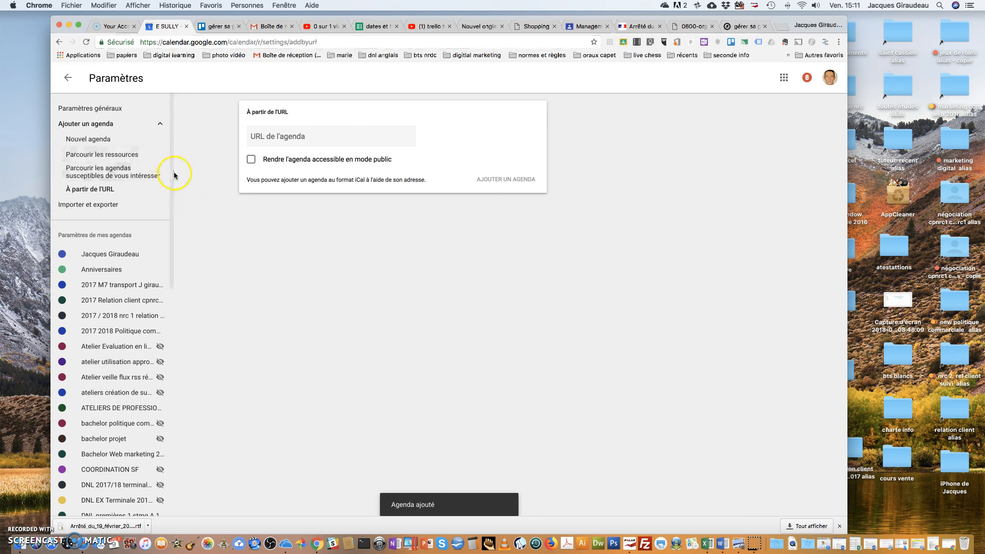
Return to the month view and check March 2018 for the imported Trello cards.
{"action": "left_click", "coordinate": [68, 77]}
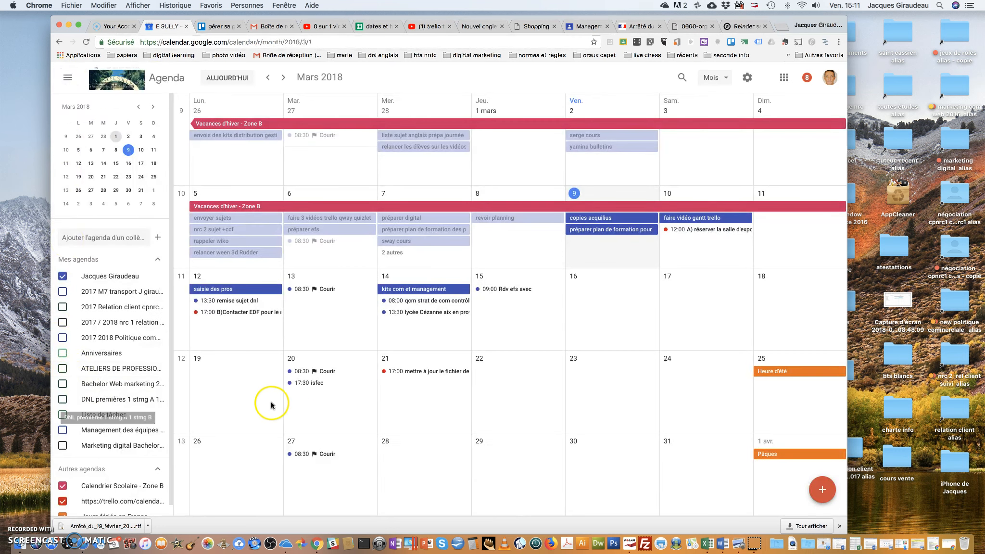
{"action": "scroll", "coordinate": [674, 259], "scroll_direction": "up", "scroll_amount": 2}
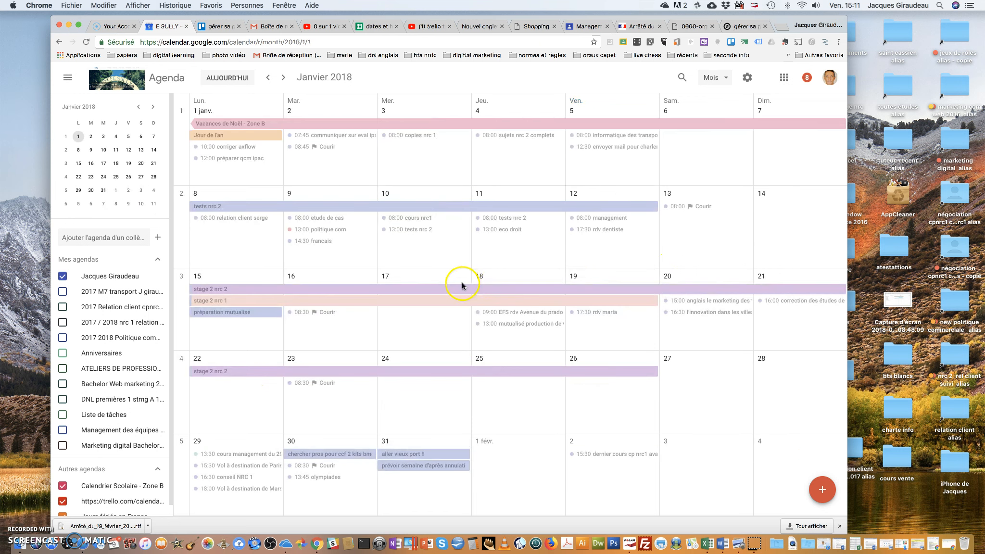
{"action": "left_click", "coordinate": [280, 78]}
{"action": "left_click", "coordinate": [280, 79]}
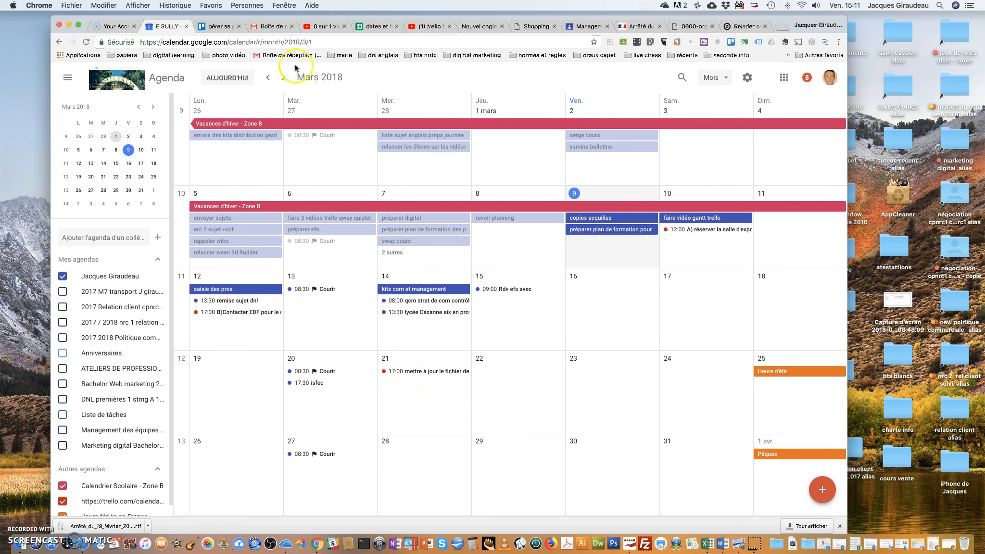
Switch to Trello and set the due date of the card "mettre à jour le fichier des entreprises" to 15 March 2018.
{"action": "left_click", "coordinate": [225, 26]}
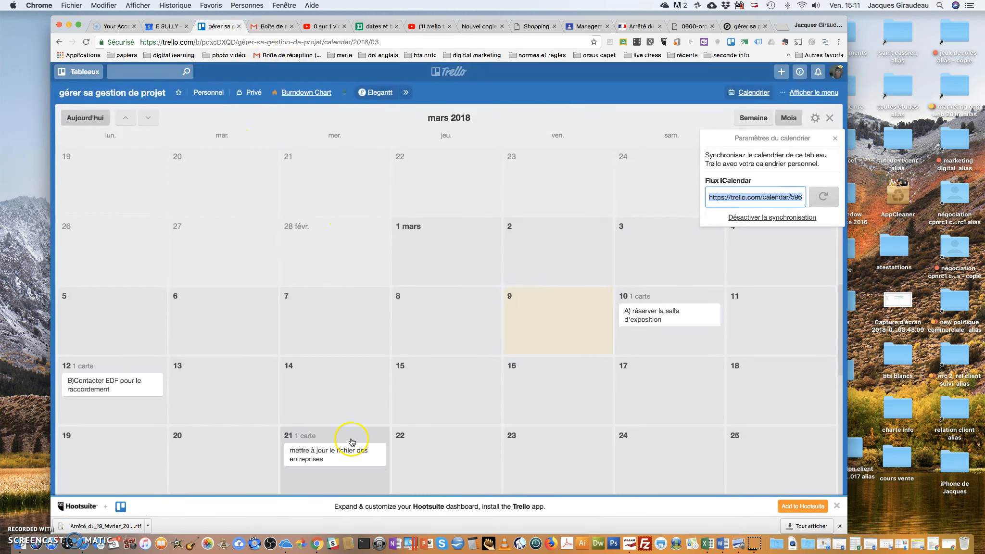
{"action": "left_click", "coordinate": [331, 452]}
{"action": "left_click", "coordinate": [406, 228]}
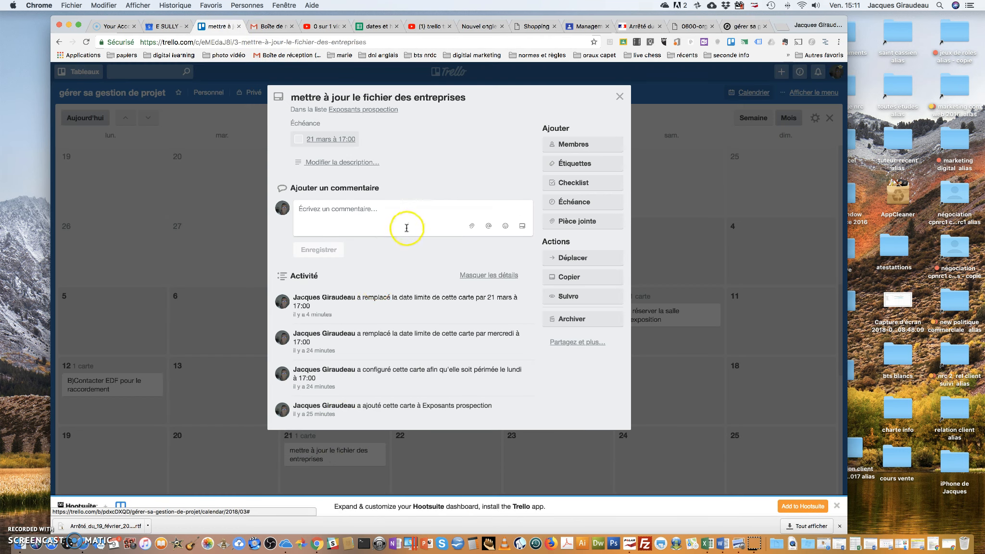
{"action": "left_click", "coordinate": [576, 202]}
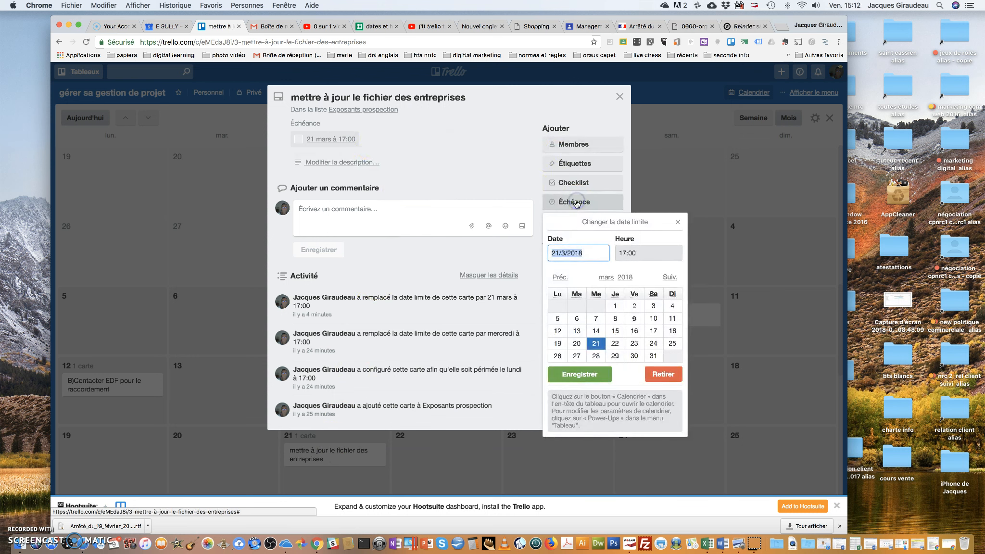
{"action": "left_click", "coordinate": [597, 332]}
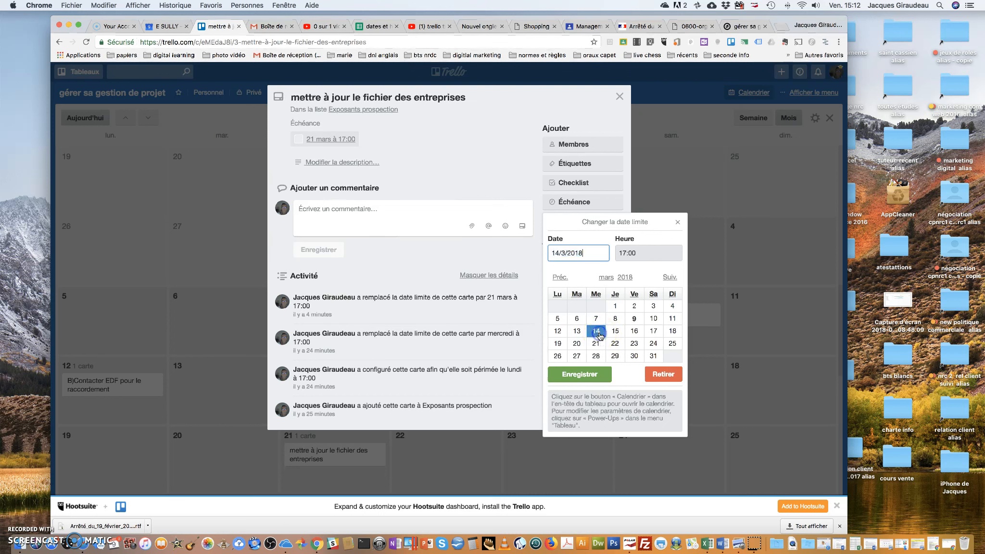
{"action": "left_click", "coordinate": [616, 331]}
{"action": "left_click", "coordinate": [568, 375]}
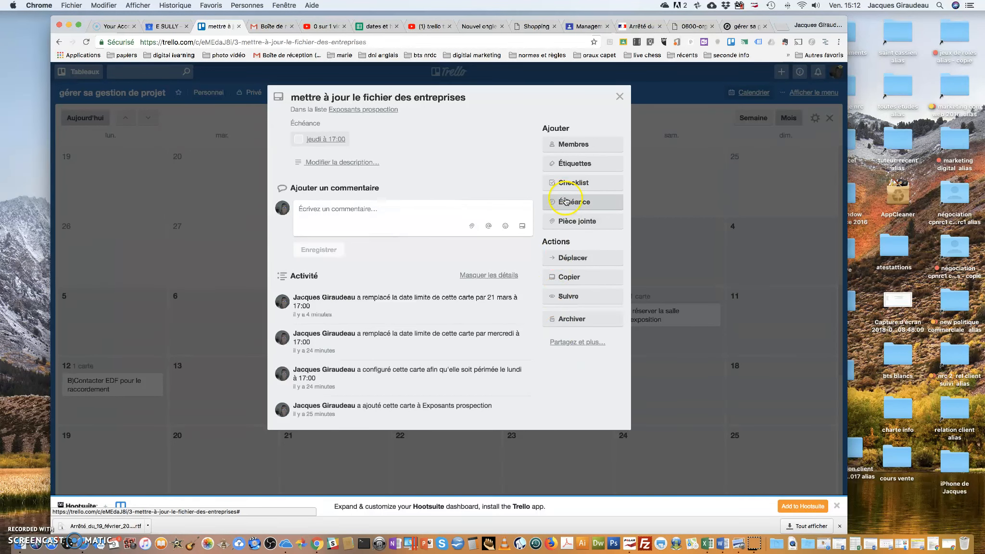
{"action": "left_click", "coordinate": [621, 97]}
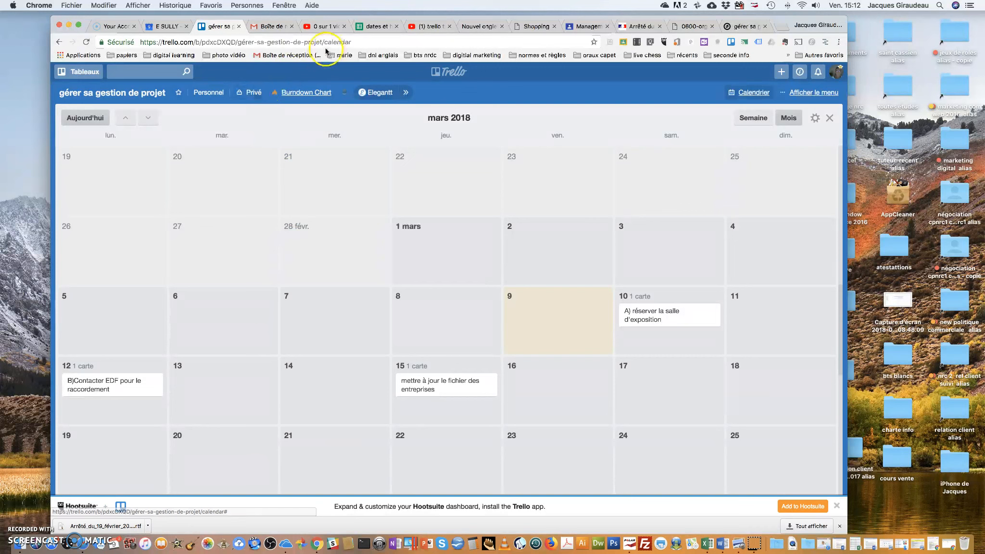
Switch to Placker, reload the Gantt chart and check the plan dates of "mettre à jour le fichier des entreprises".
{"action": "left_click", "coordinate": [743, 26]}
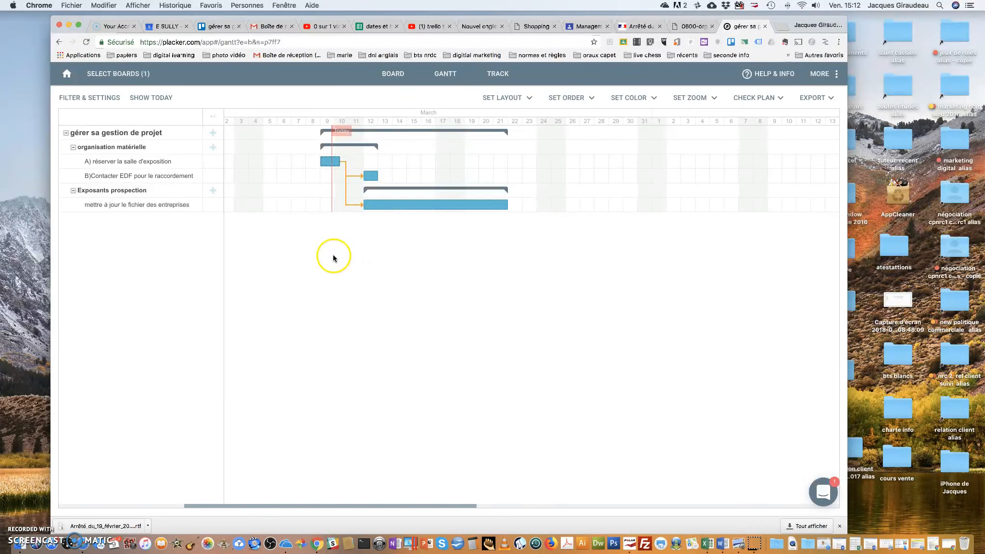
{"action": "left_click", "coordinate": [87, 42]}
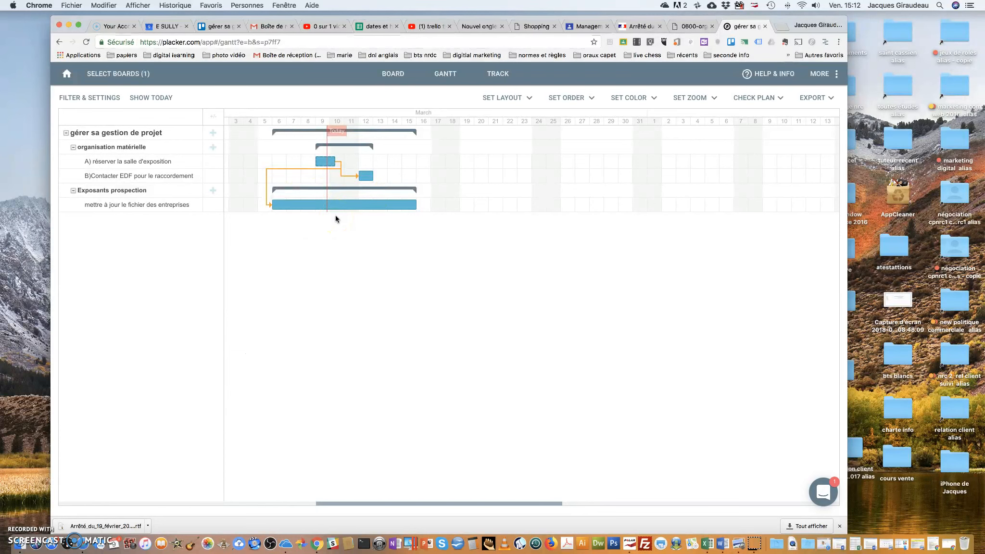
{"action": "left_click", "coordinate": [147, 206]}
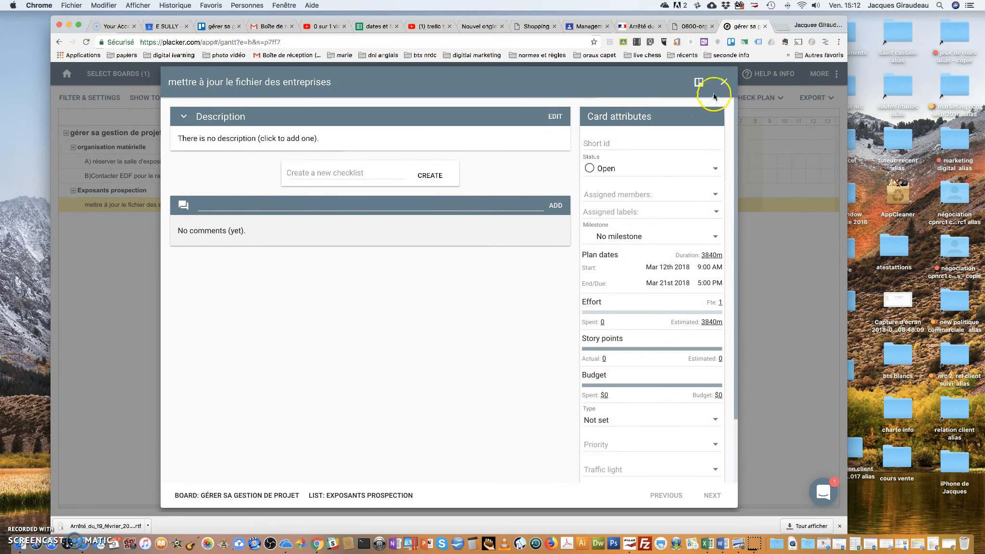
{"action": "left_click", "coordinate": [725, 82]}
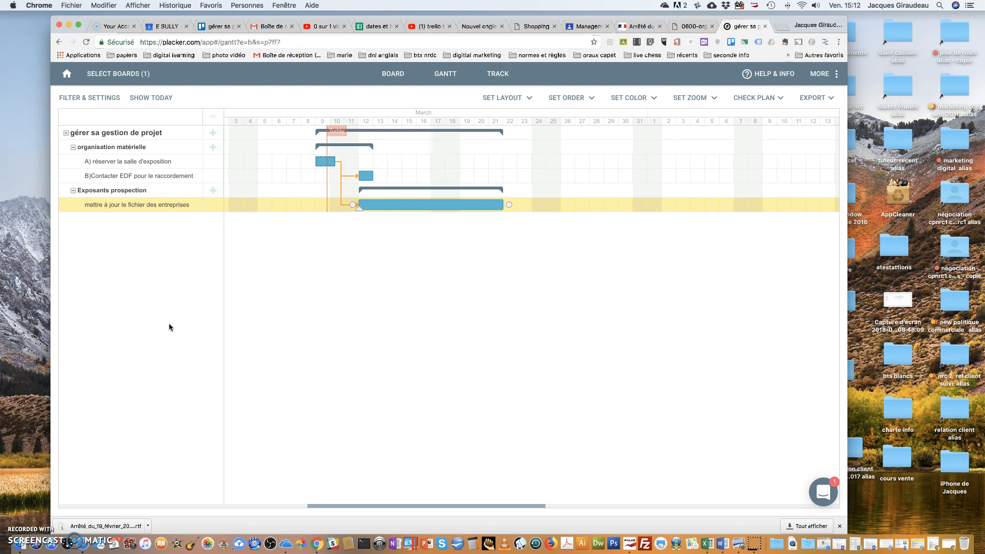
Switch to Trello, close the board's calendar view and compare the card due dates with the Placker Gantt chart.
{"action": "left_click", "coordinate": [204, 30]}
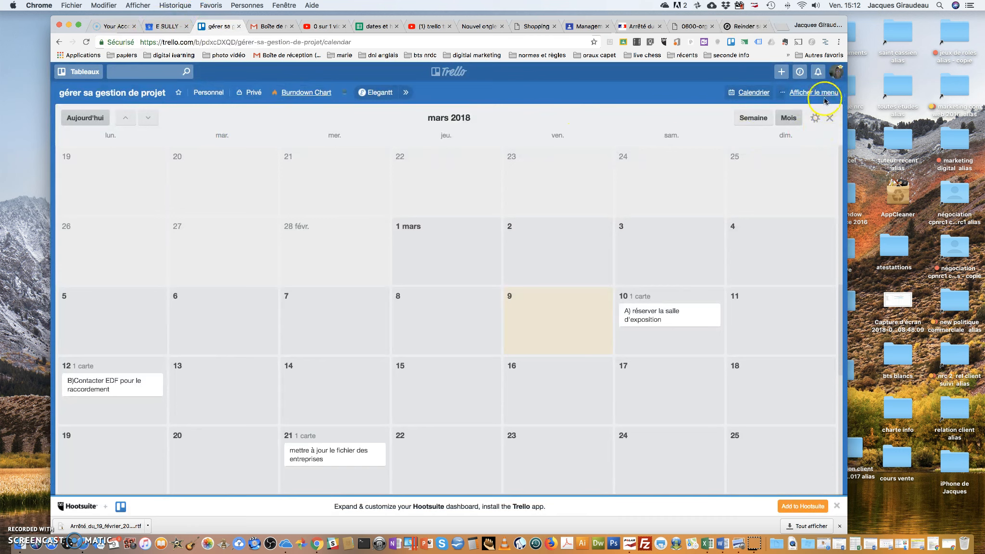
{"action": "left_click", "coordinate": [830, 118]}
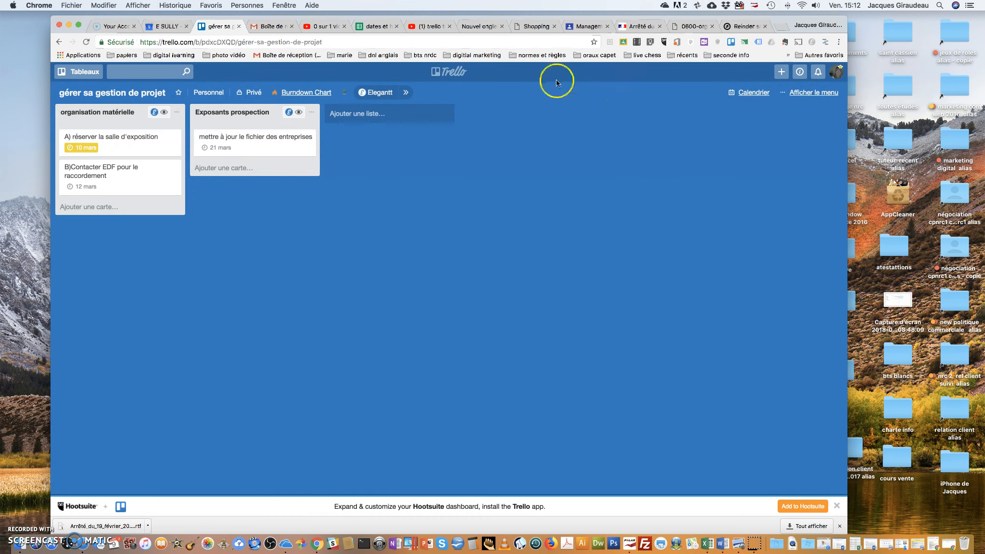
{"action": "left_click", "coordinate": [738, 27]}
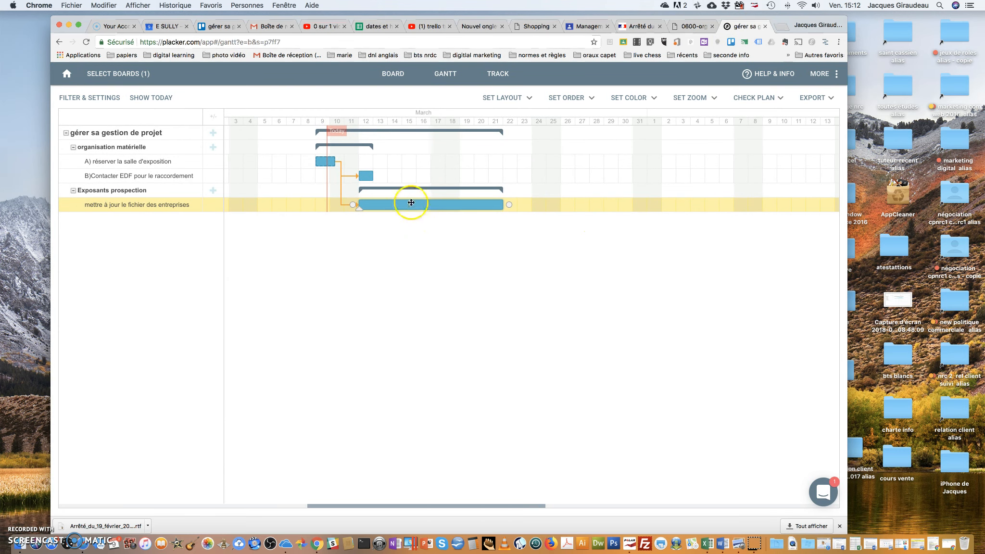
Compare the date of "mettre à jour le fichier des entreprises" in Google Calendar, on the Trello board and in the Placker Gantt chart.
{"action": "left_click", "coordinate": [166, 26]}
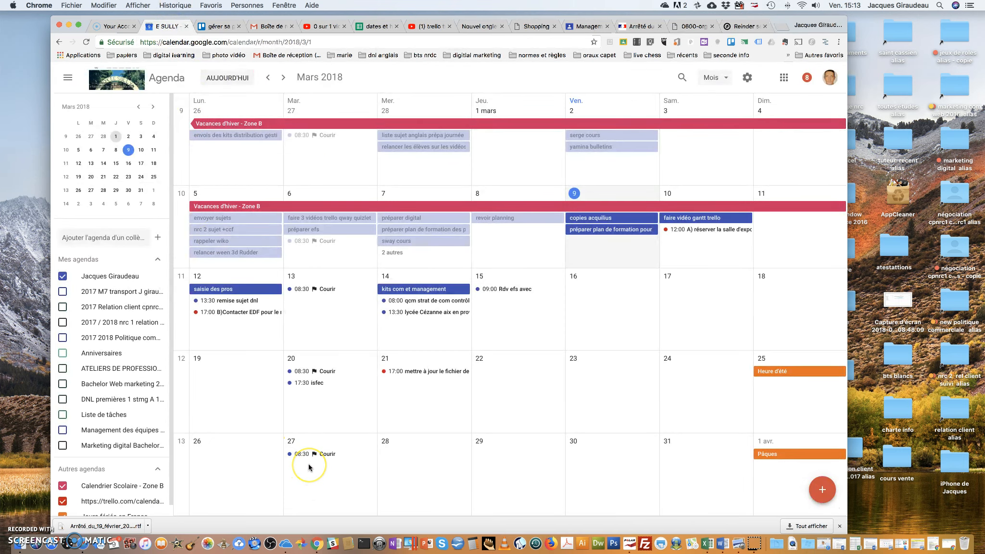
{"action": "left_click", "coordinate": [402, 375]}
{"action": "left_click", "coordinate": [219, 27]}
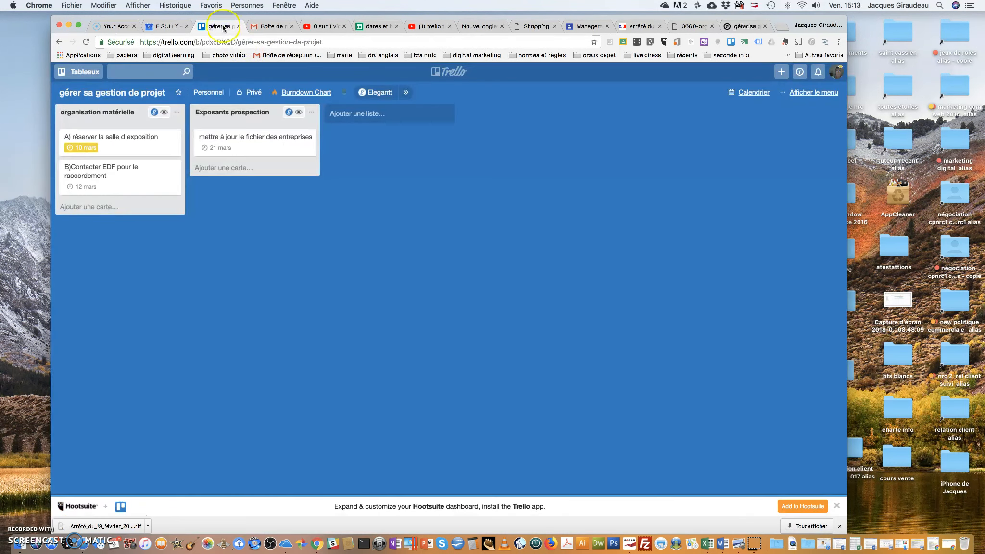
{"action": "left_click", "coordinate": [741, 27]}
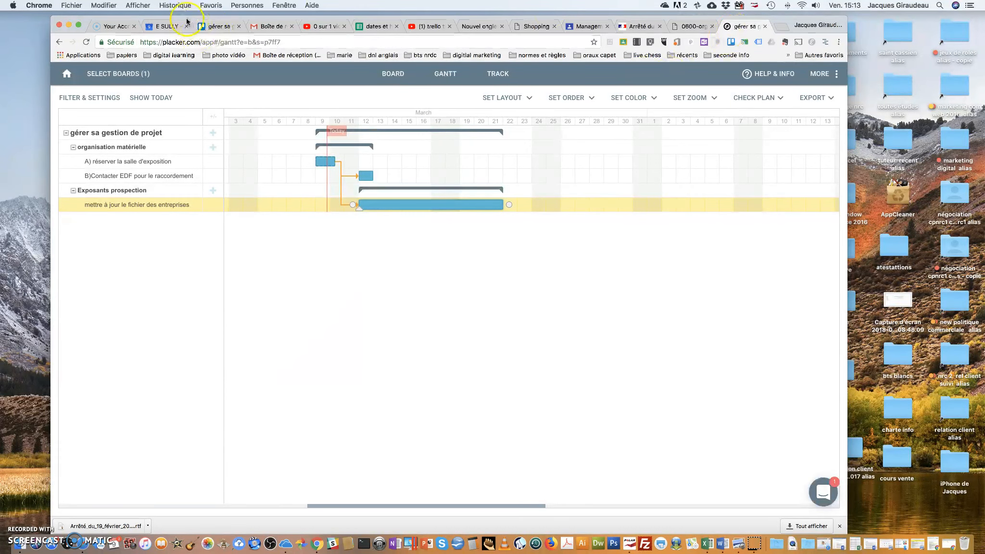
Switch to Google Calendar and try to move the imported event "mettre à jour le fichier des entreprises" to 20 March 2018.
{"action": "left_click", "coordinate": [166, 26]}
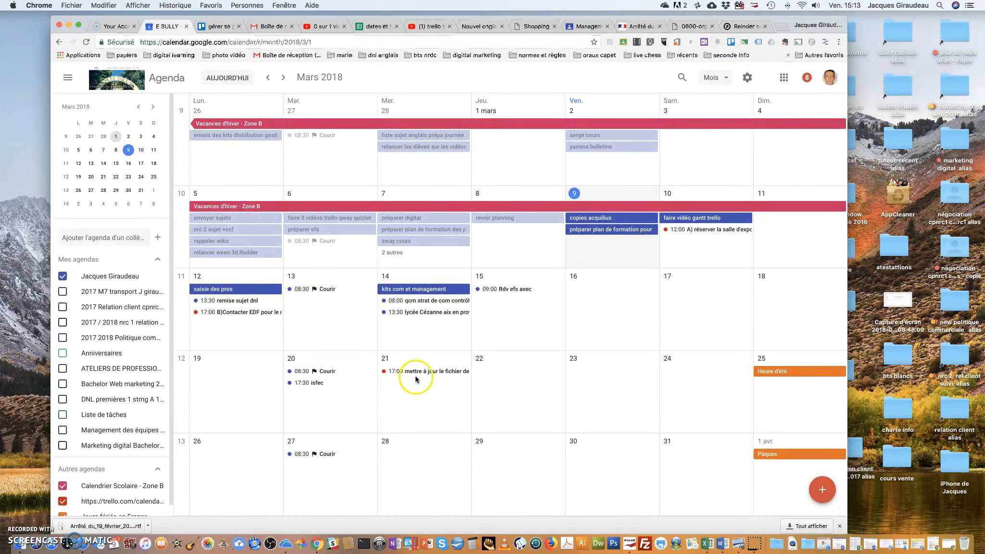
{"action": "left_click_drag", "start_coordinate": [416, 379], "coordinate": [349, 379]}
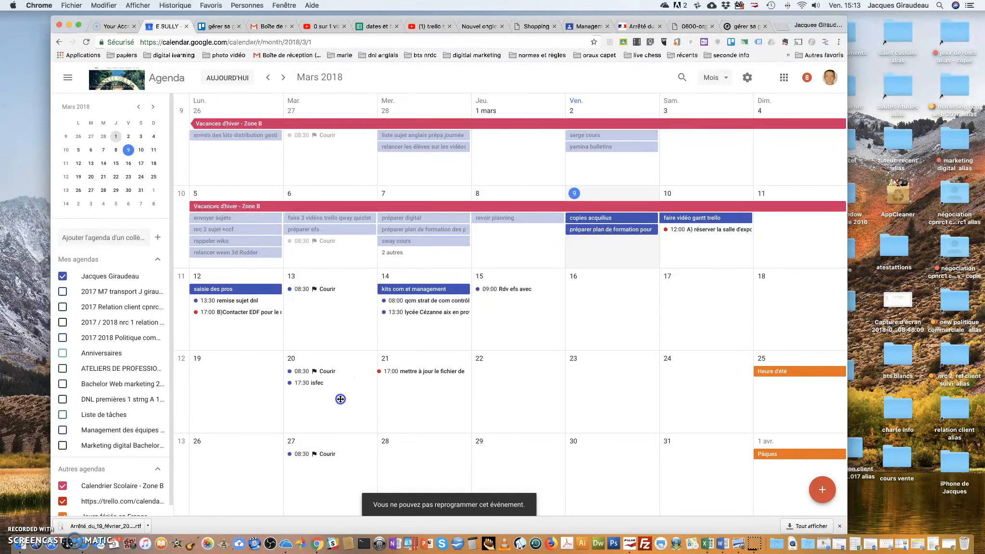
{"action": "left_click", "coordinate": [405, 379]}
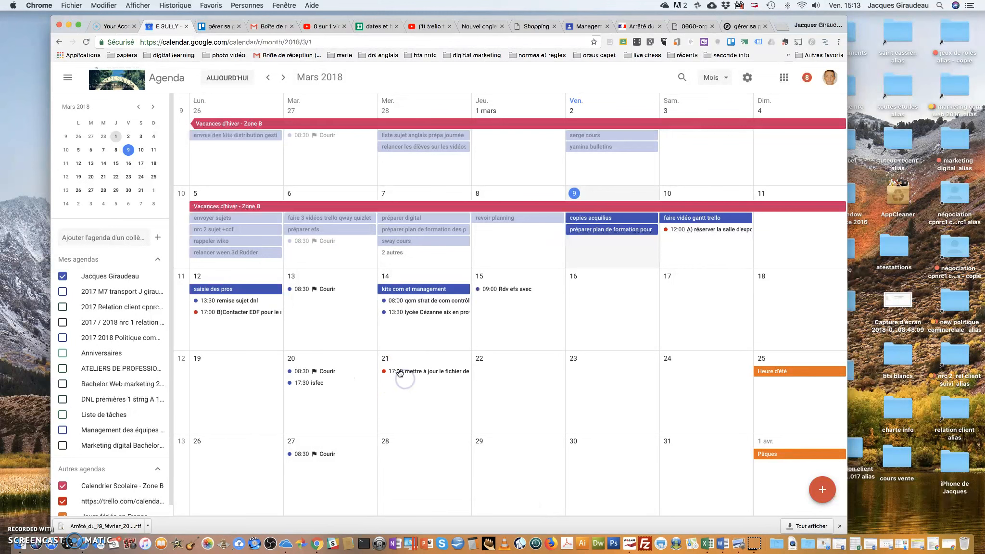
{"action": "left_click_drag", "start_coordinate": [426, 373], "coordinate": [401, 392]}
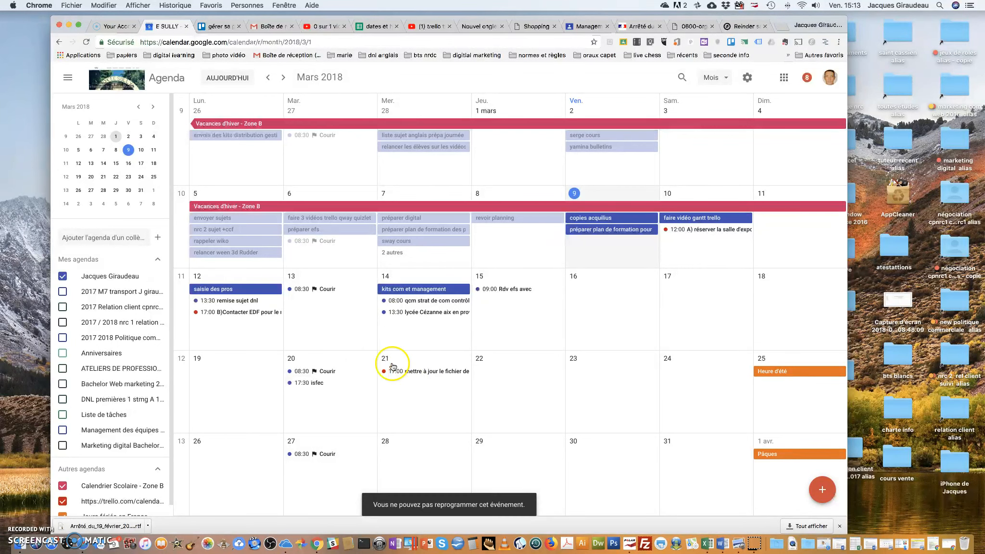